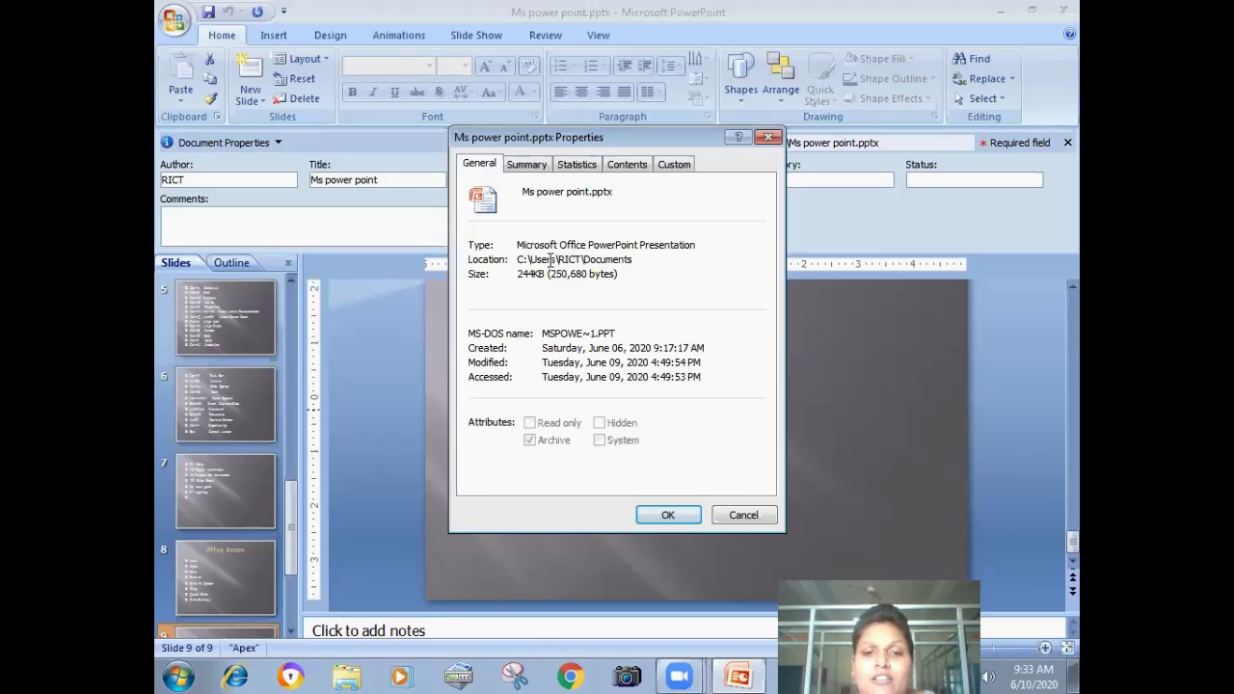
In the presentation's summary properties, set the subject to "abc", the manager to "zxz" and the company to "sdf".
{"action": "left_click", "coordinate": [526, 165]}
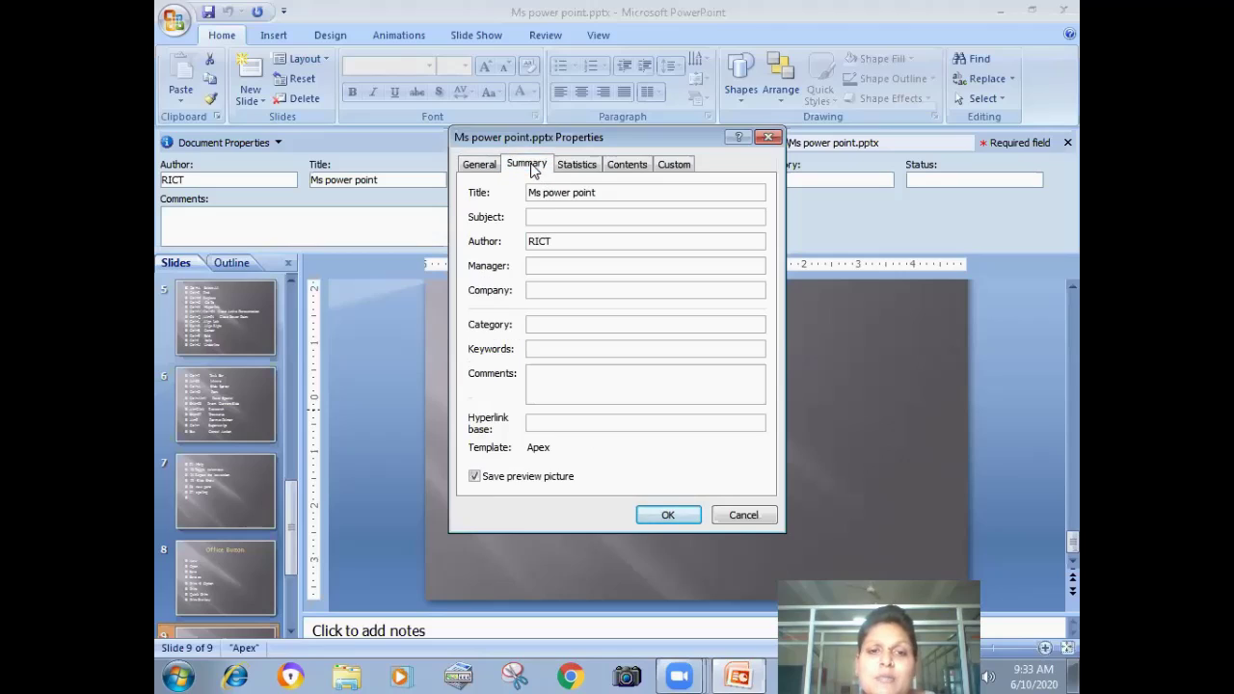
{"action": "left_click", "coordinate": [554, 217]}
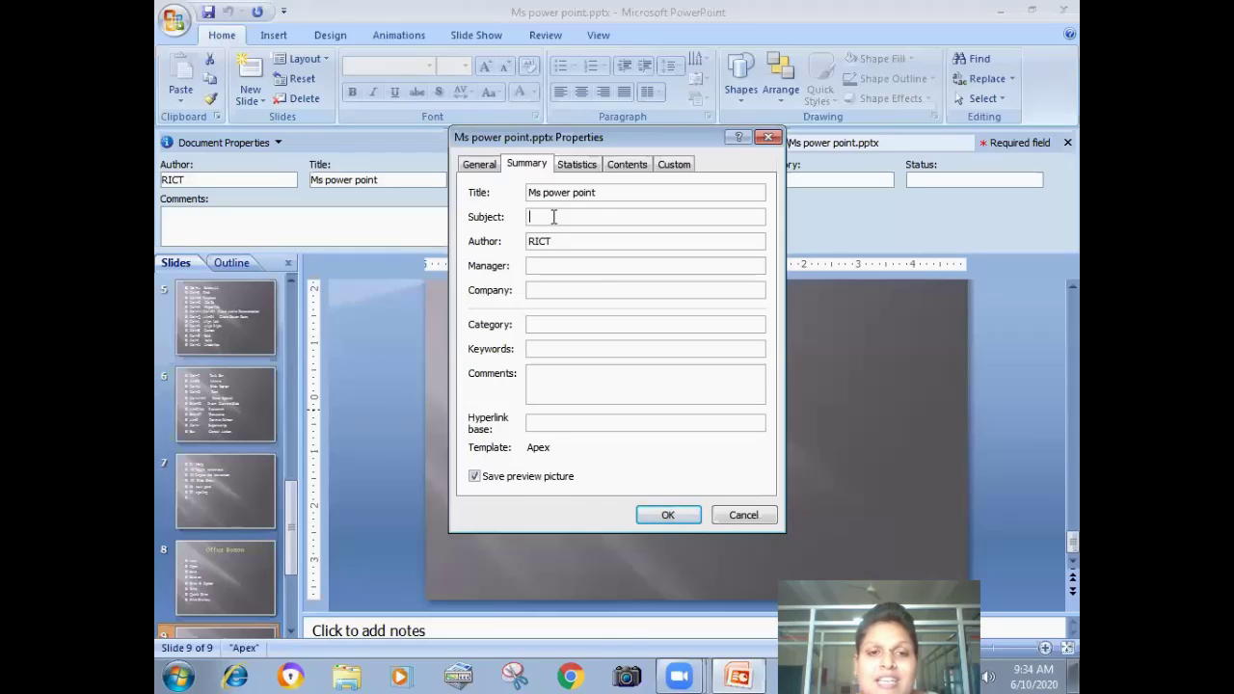
{"action": "type", "text": "a"}
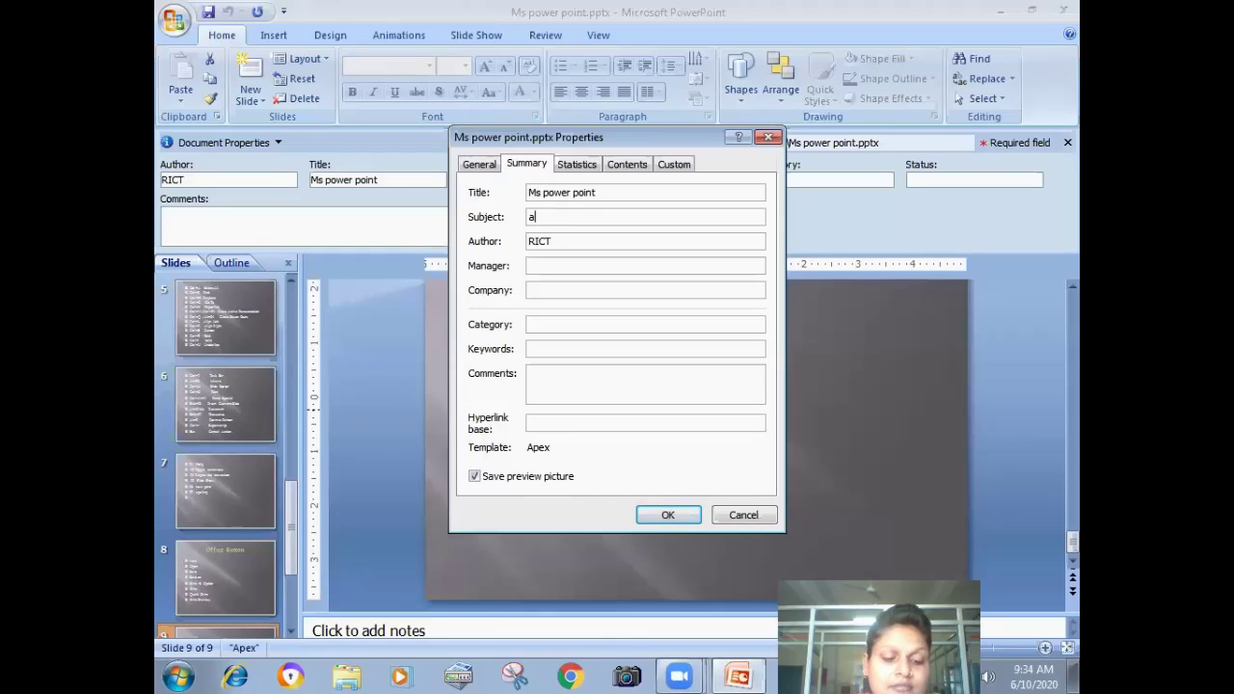
{"action": "type", "text": "bc"}
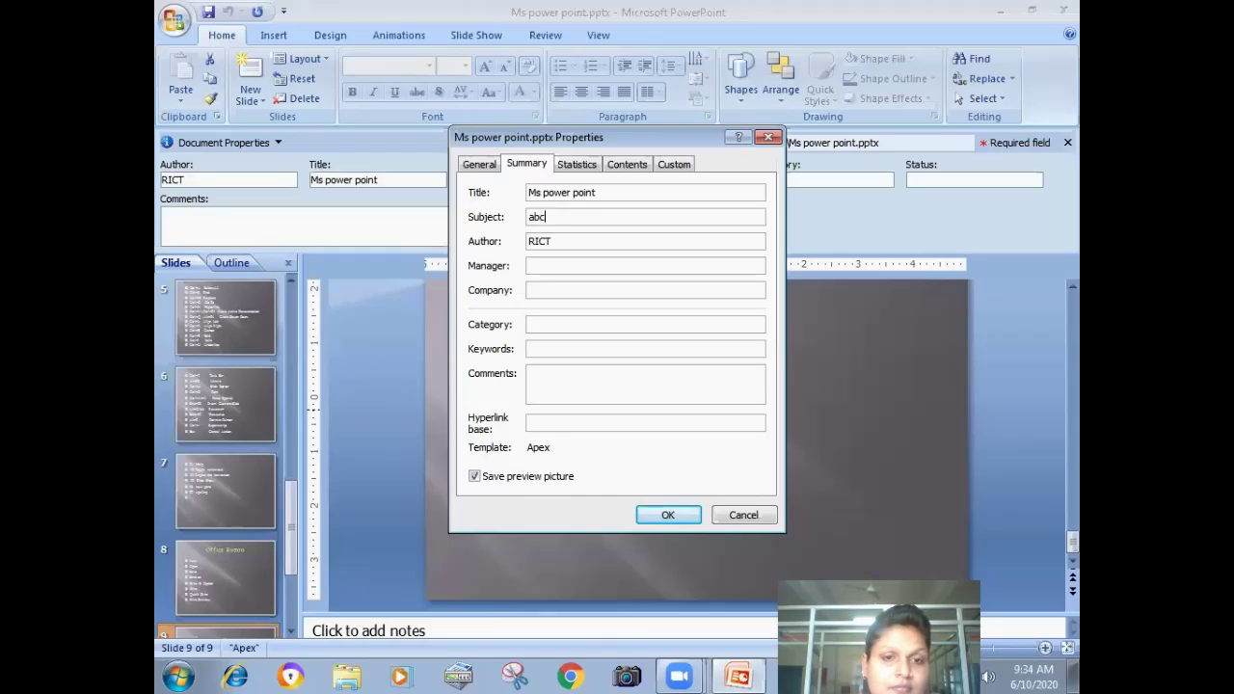
{"action": "left_click", "coordinate": [572, 246]}
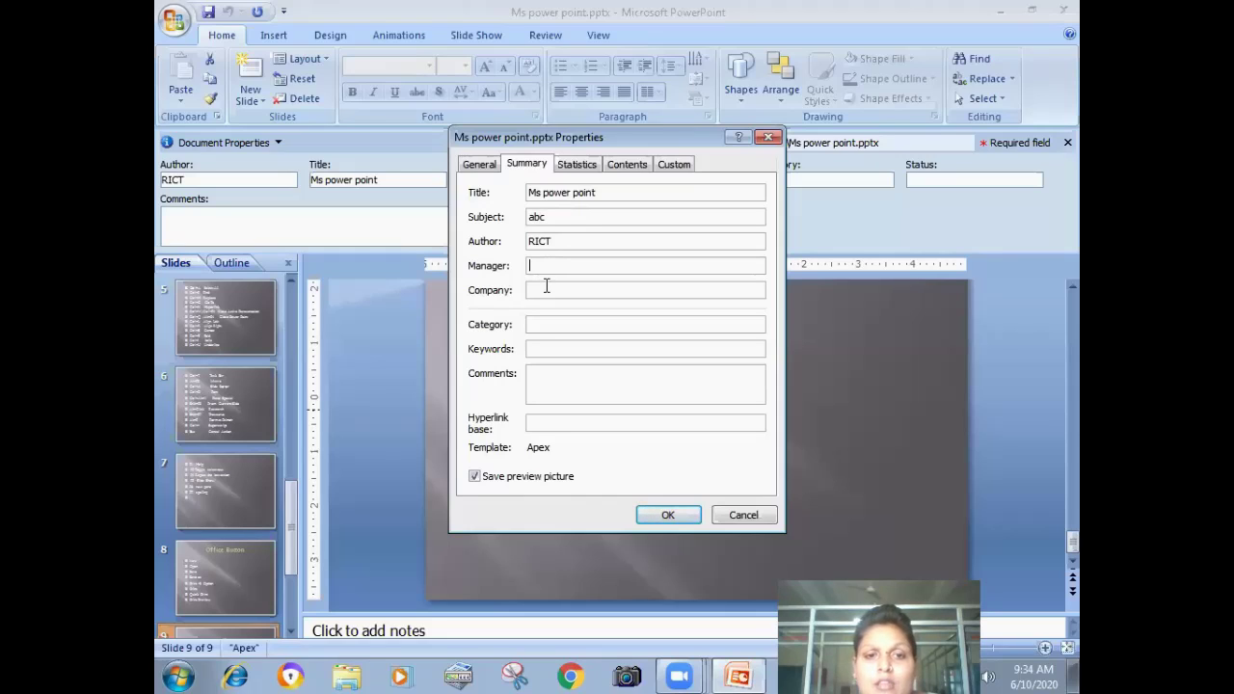
{"action": "type", "text": "zxz"}
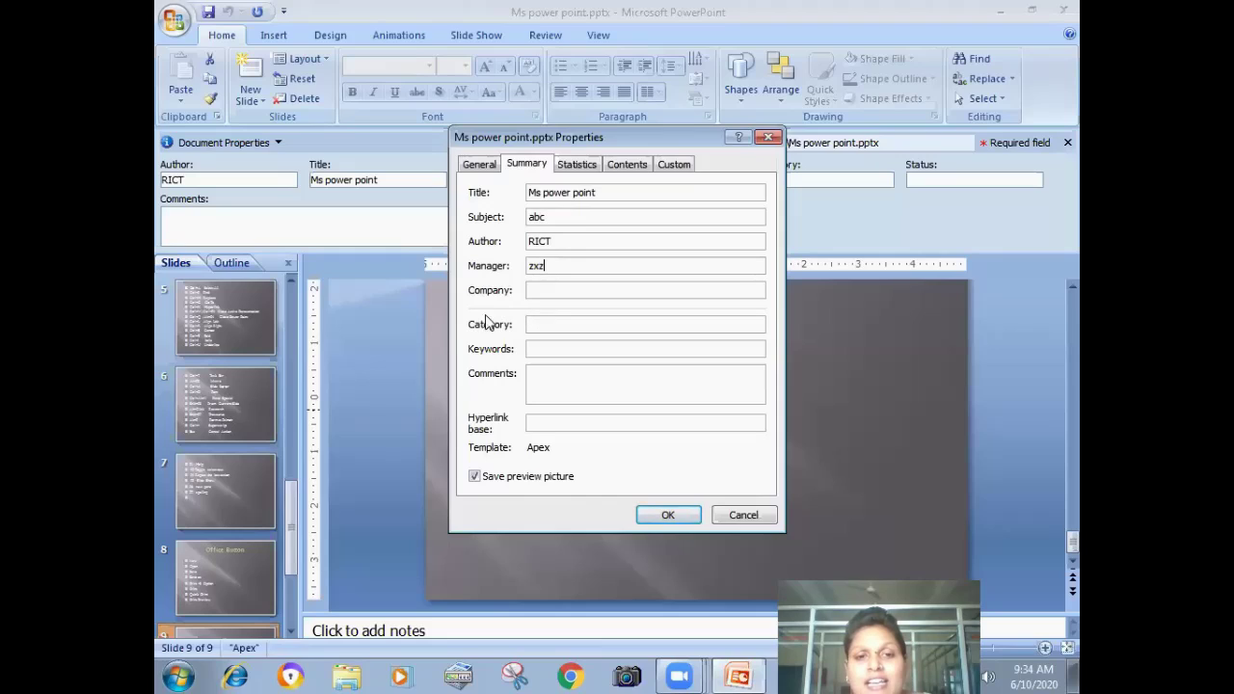
{"action": "type", "text": "sdf"}
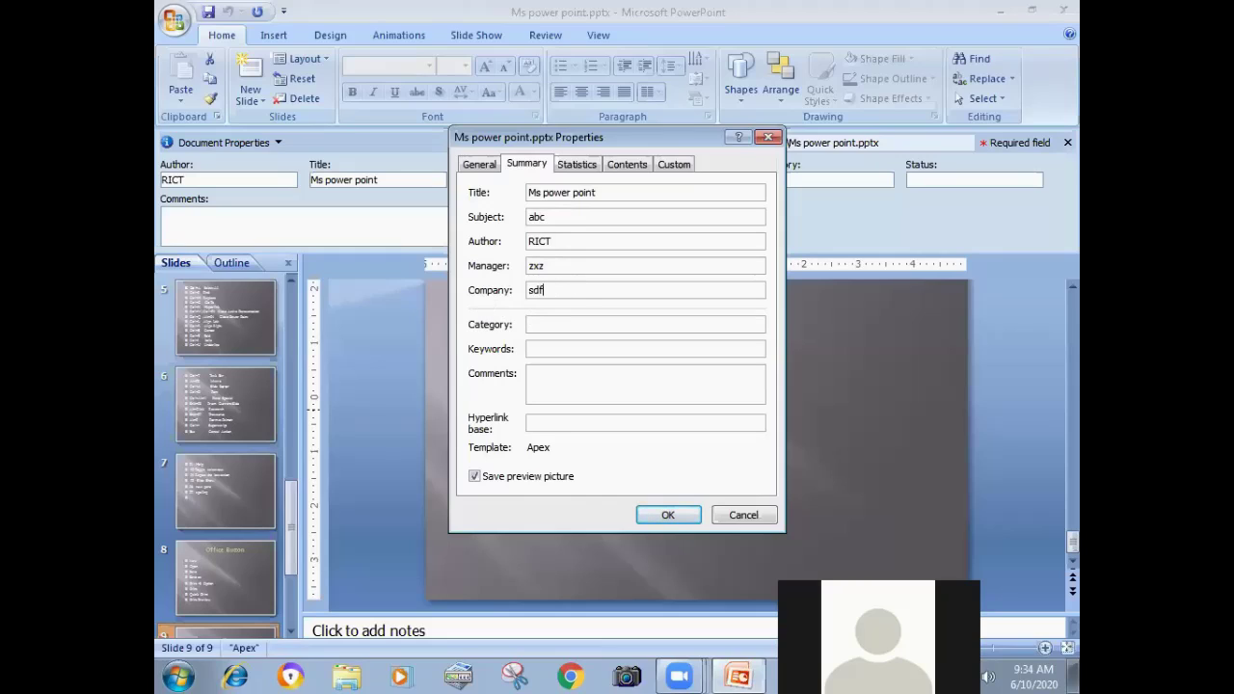
Fill in the category "zxcxz", keywords "sdsd", comments "sdf skd fhhjkdf" and hyperlink base "zxczxc" in the summary properties.
{"action": "left_click", "coordinate": [539, 324]}
{"action": "type", "text": "zxcxzsdsd"}
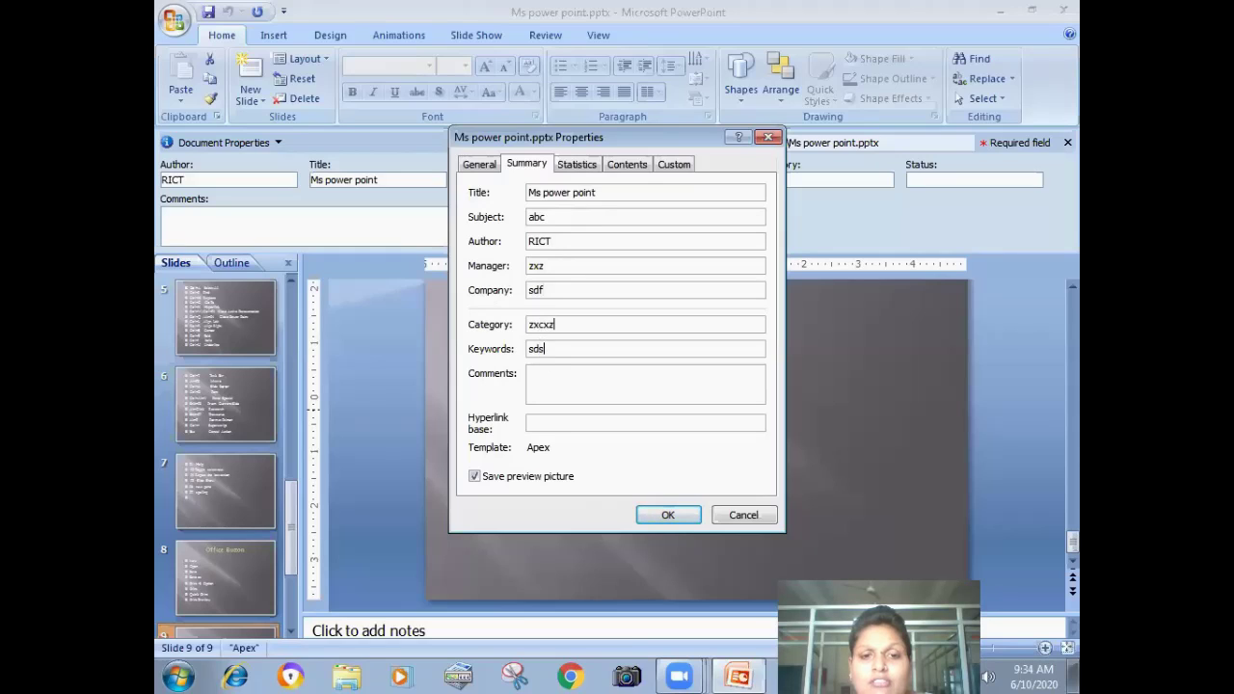
{"action": "left_click", "coordinate": [545, 391]}
{"action": "type", "text": "sdf skd fhhjkdf"}
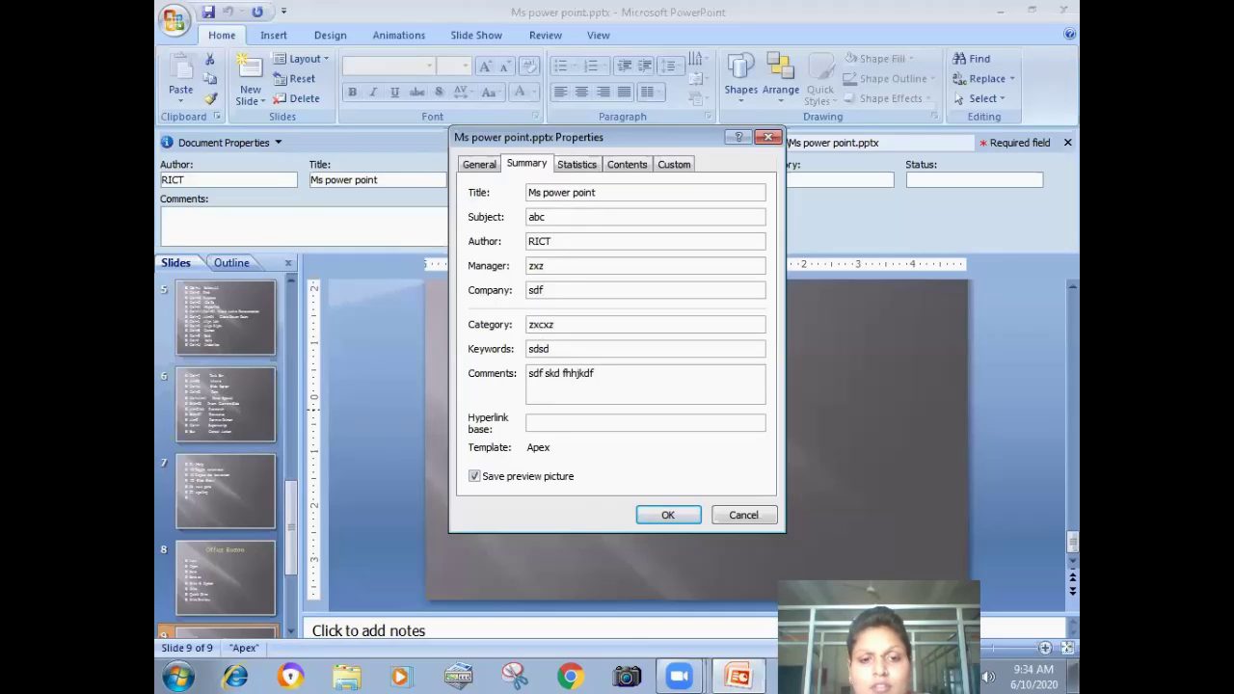
{"action": "left_click", "coordinate": [547, 427]}
{"action": "type", "text": "zxczxc"}
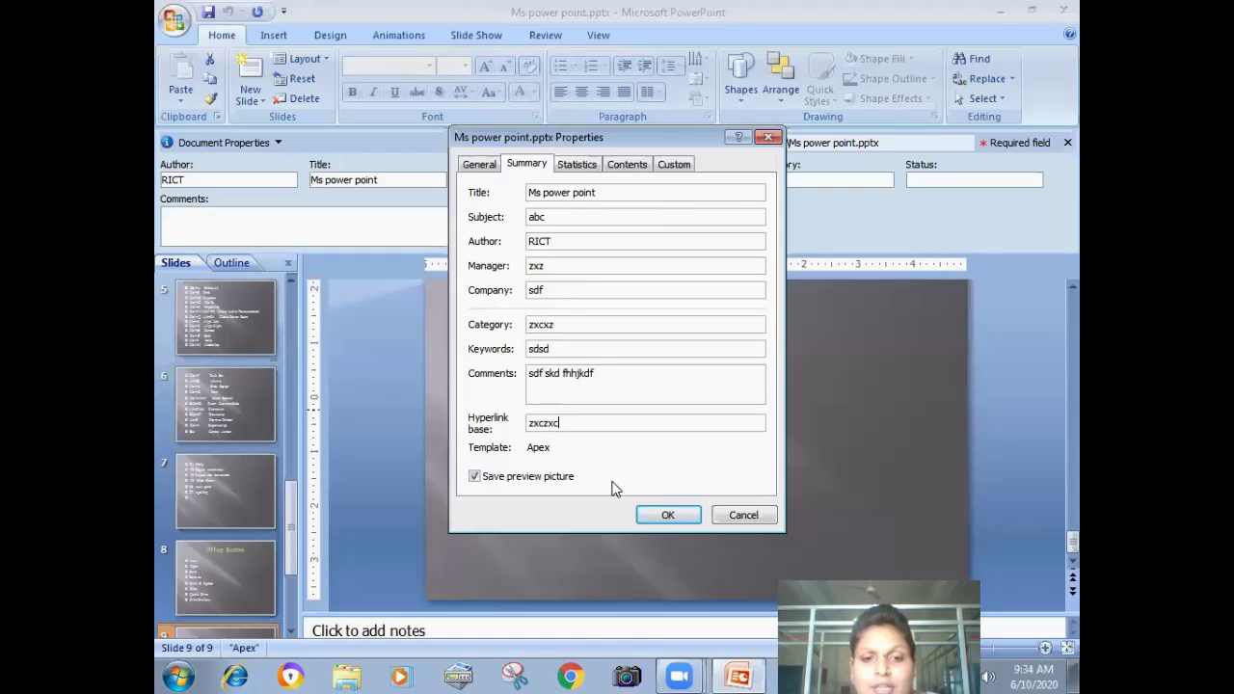
Examine the presentation's statistics and its document contents in the properties.
{"action": "left_click", "coordinate": [578, 167]}
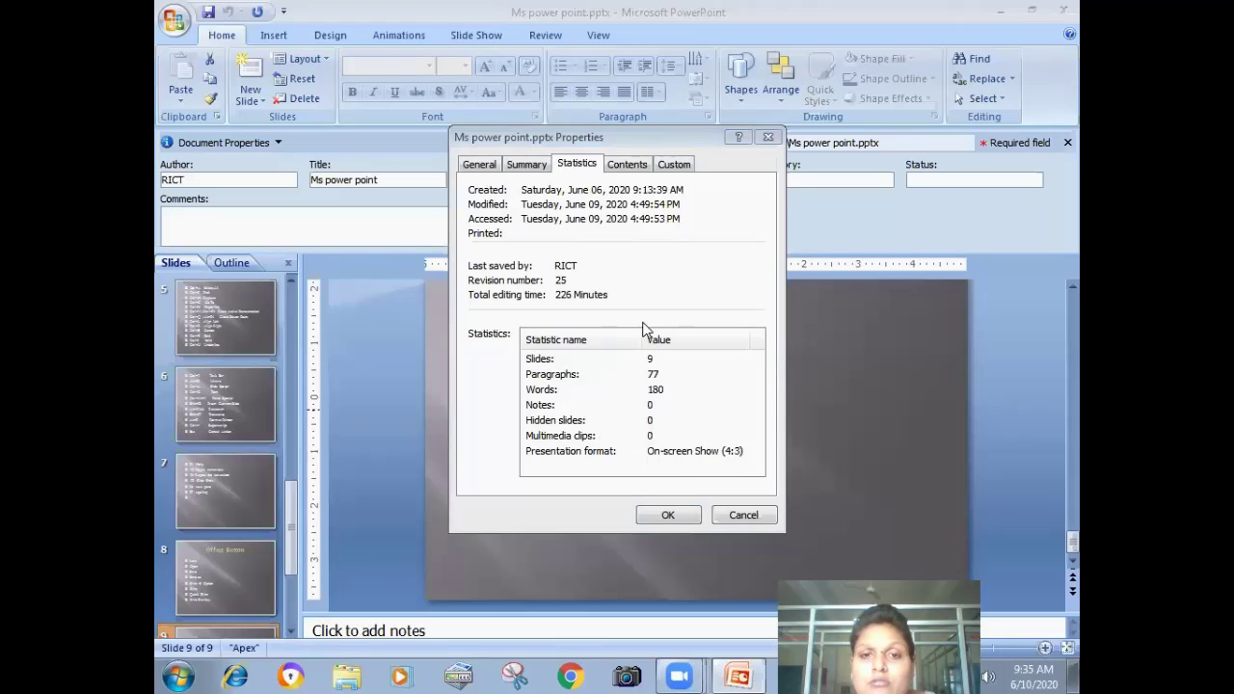
{"action": "left_click", "coordinate": [624, 166]}
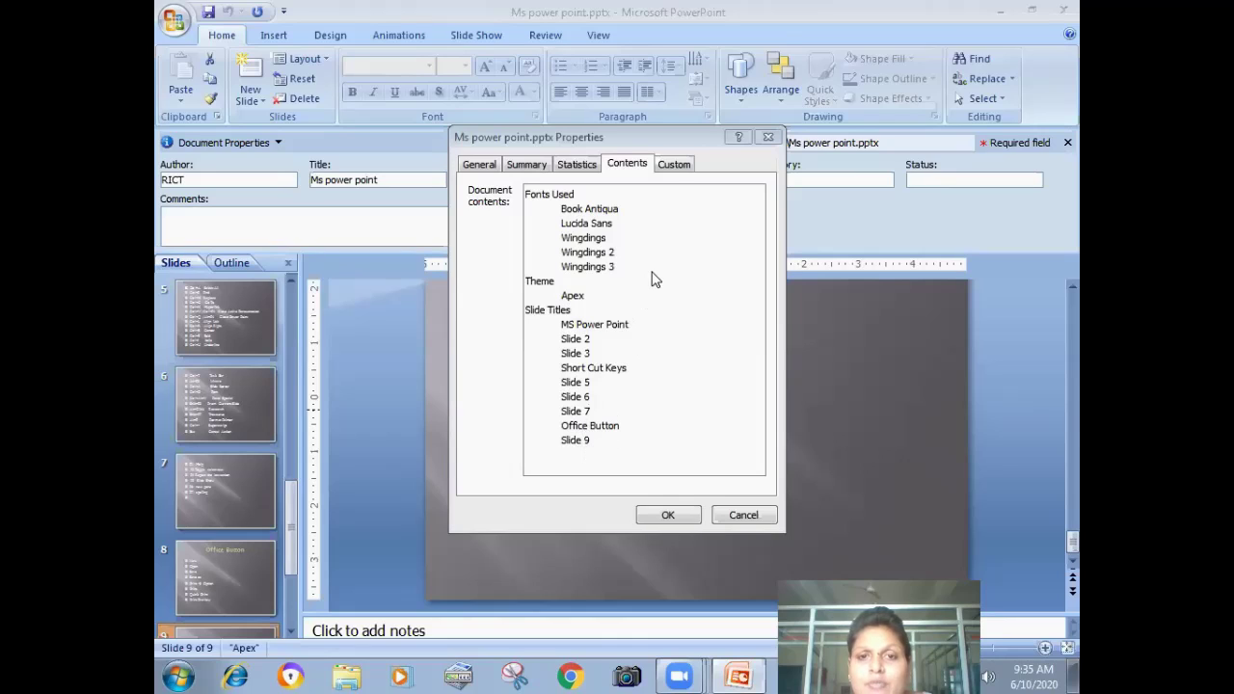
Add a custom property named "ram" of type Text with the value "good" and apply the document properties.
{"action": "left_click", "coordinate": [679, 163]}
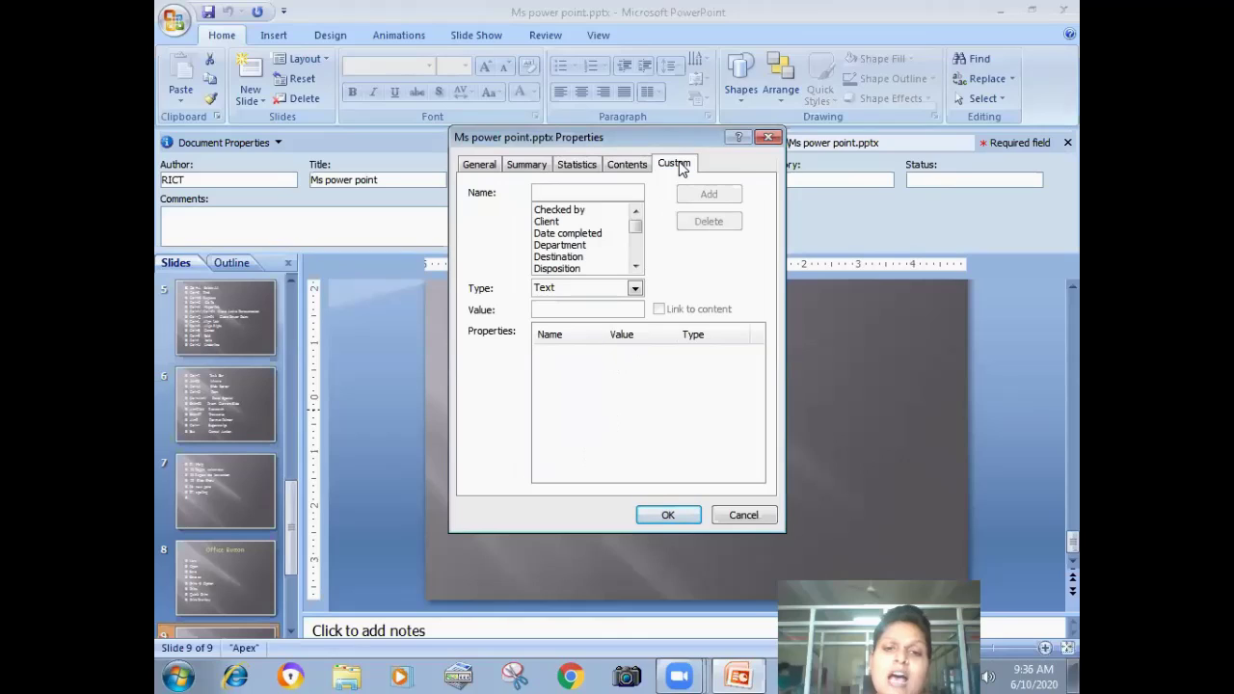
{"action": "type", "text": "ram"}
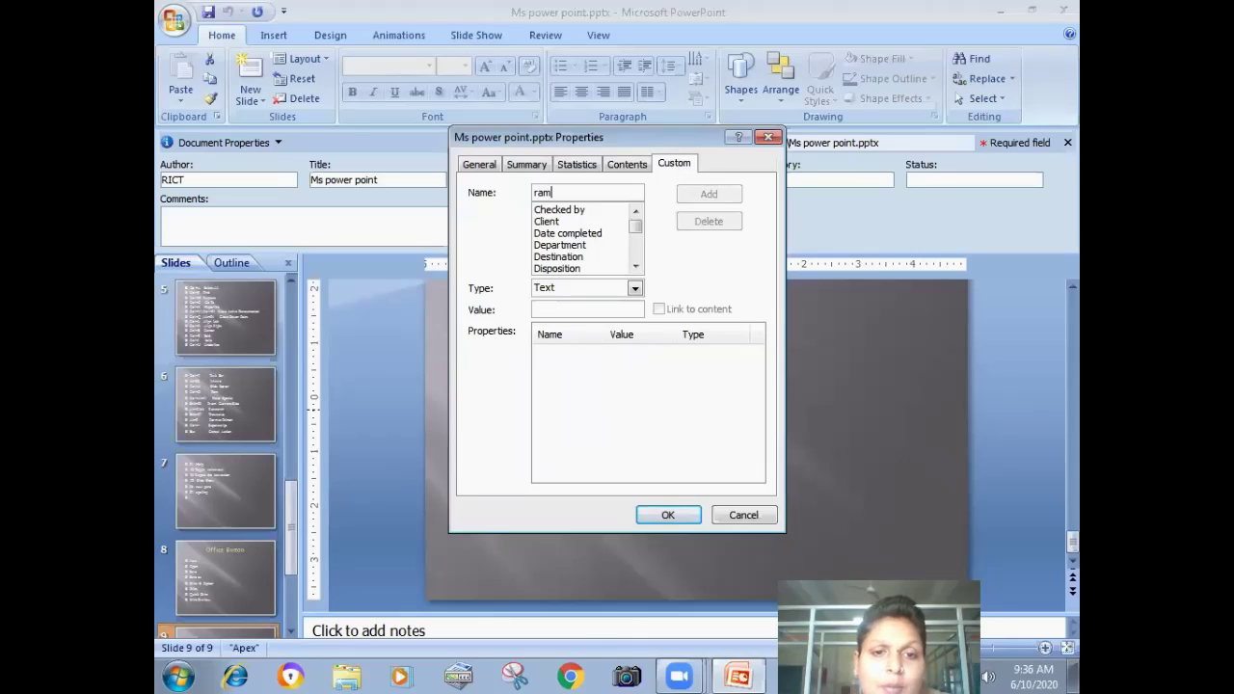
{"action": "left_click", "coordinate": [600, 288]}
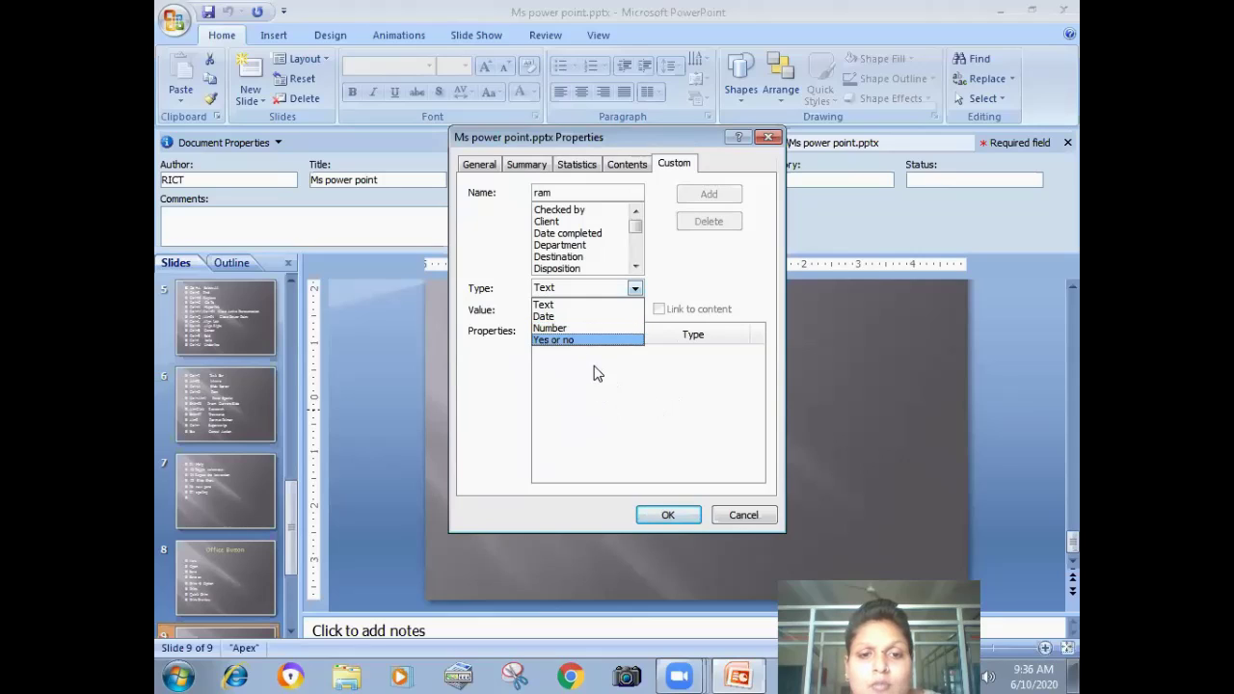
{"action": "left_click", "coordinate": [547, 305]}
{"action": "left_click", "coordinate": [546, 311]}
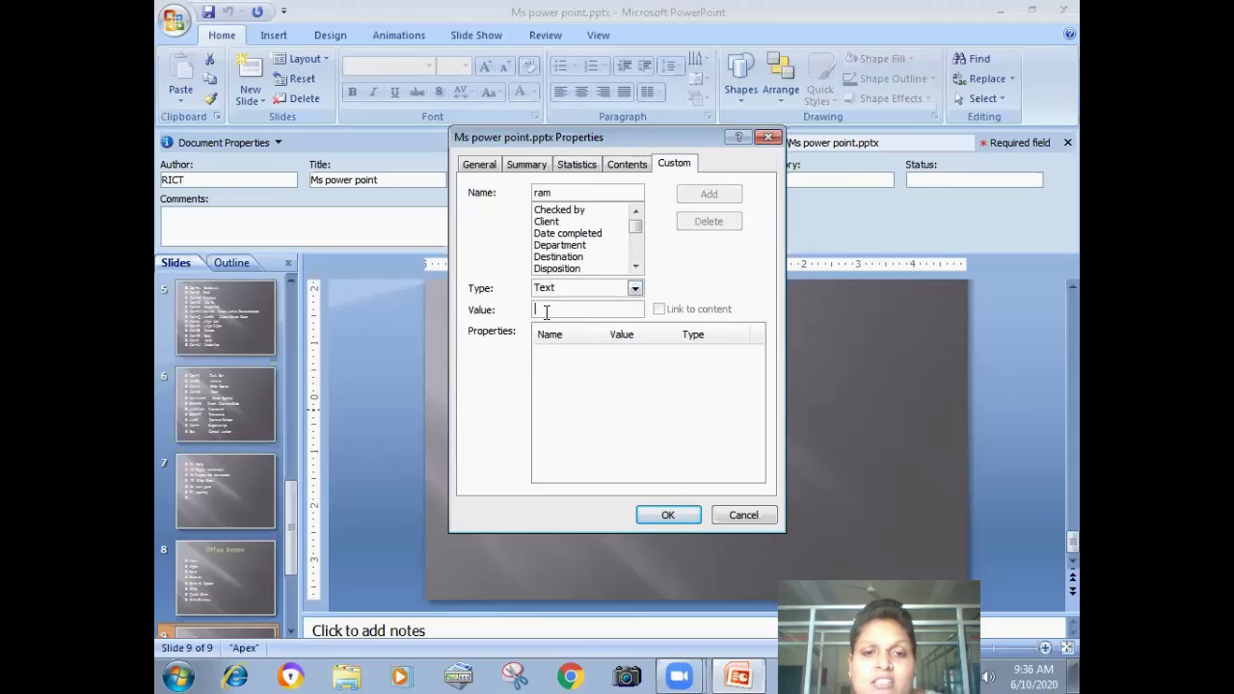
{"action": "type", "text": "g"}
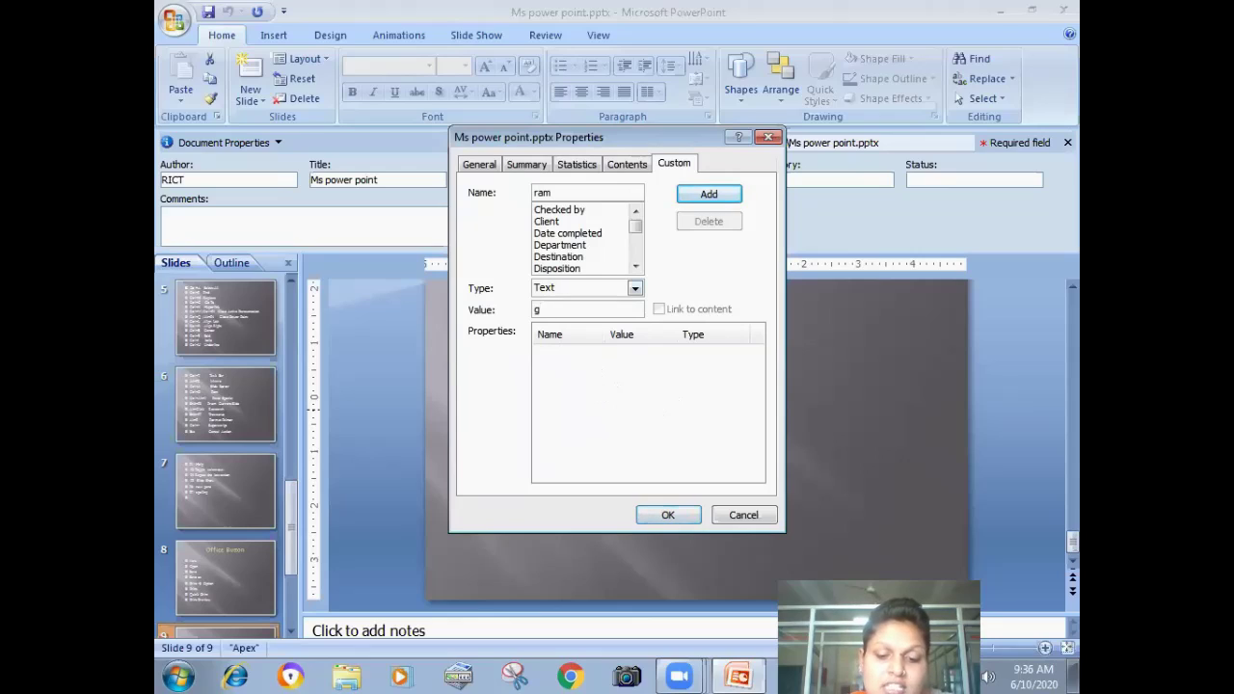
{"action": "type", "text": "ood"}
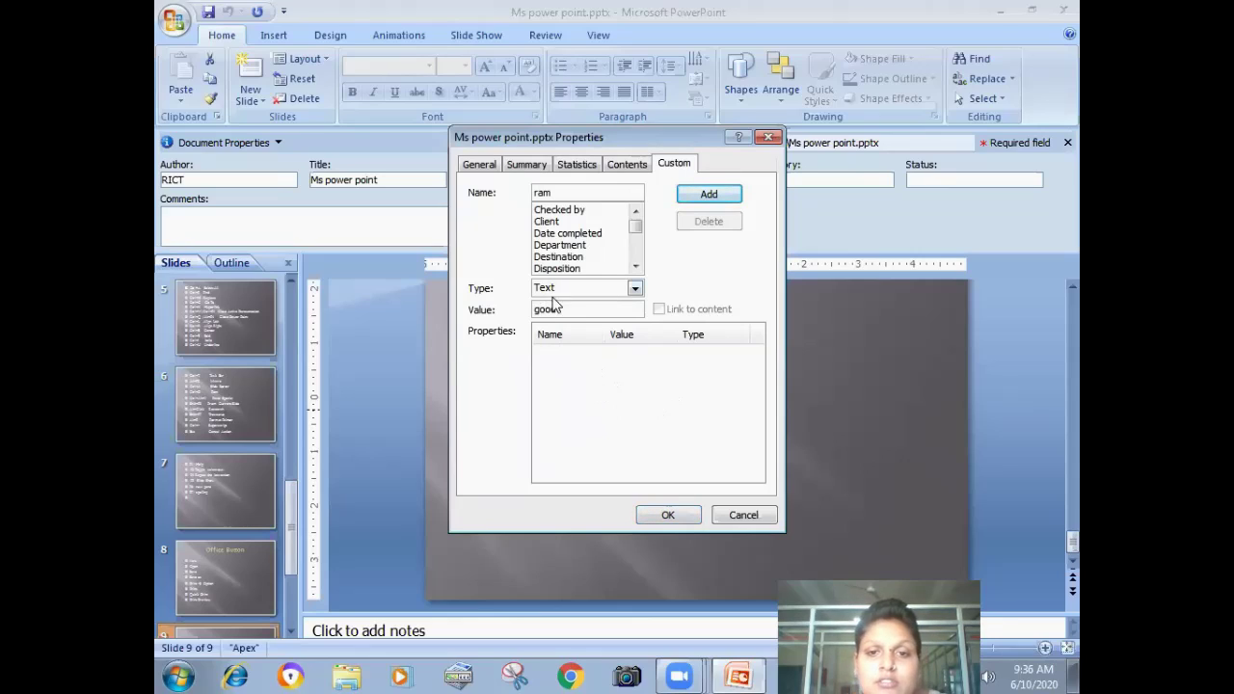
{"action": "left_click", "coordinate": [714, 194]}
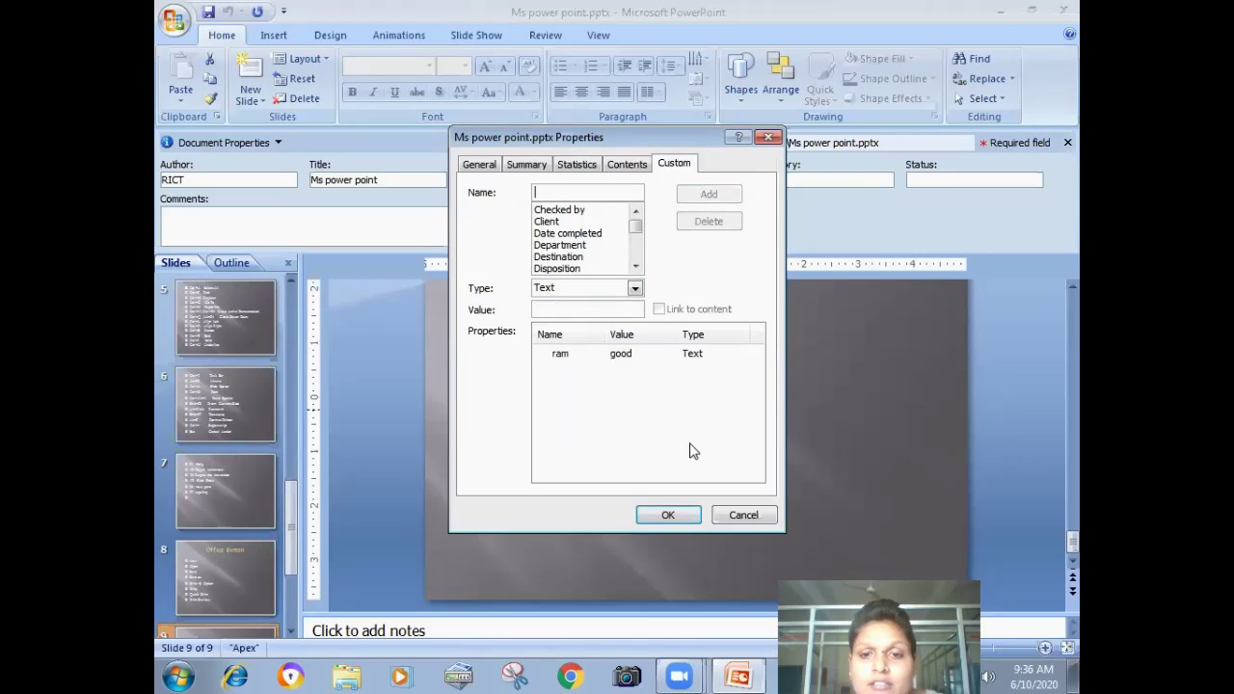
{"action": "left_click", "coordinate": [667, 515]}
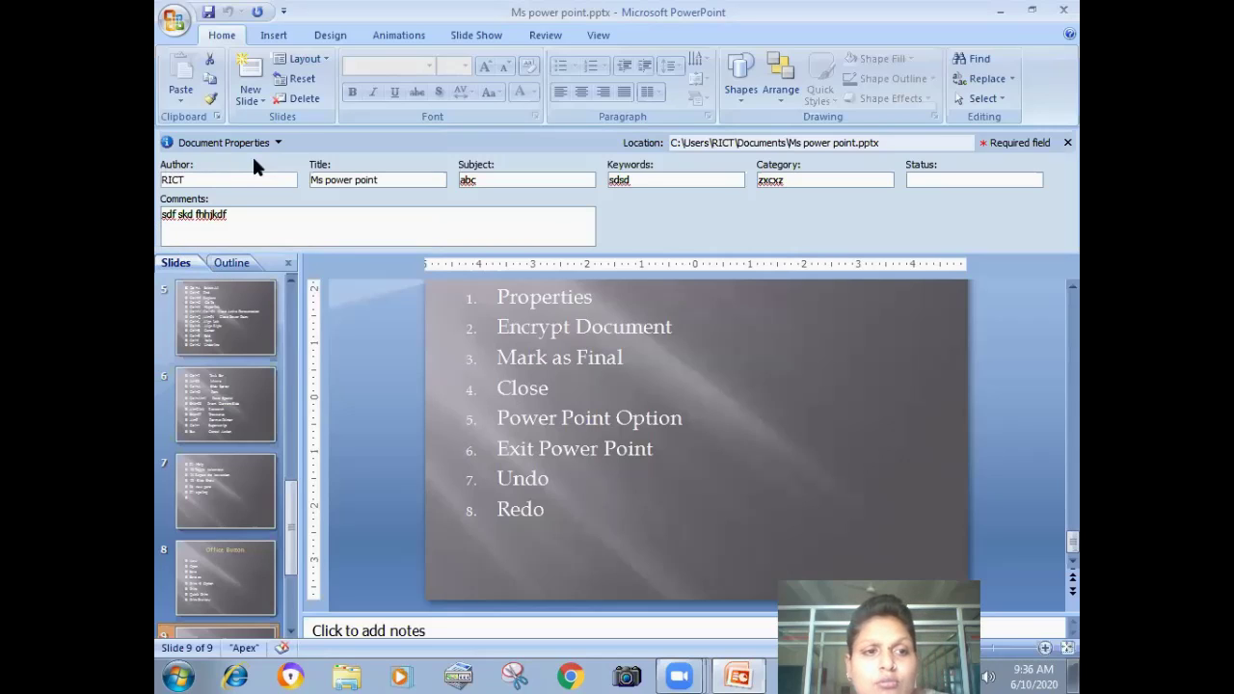
Reopen the advanced document properties, delete the custom property "ram" and confirm.
{"action": "left_click", "coordinate": [279, 144]}
{"action": "left_click", "coordinate": [279, 144]}
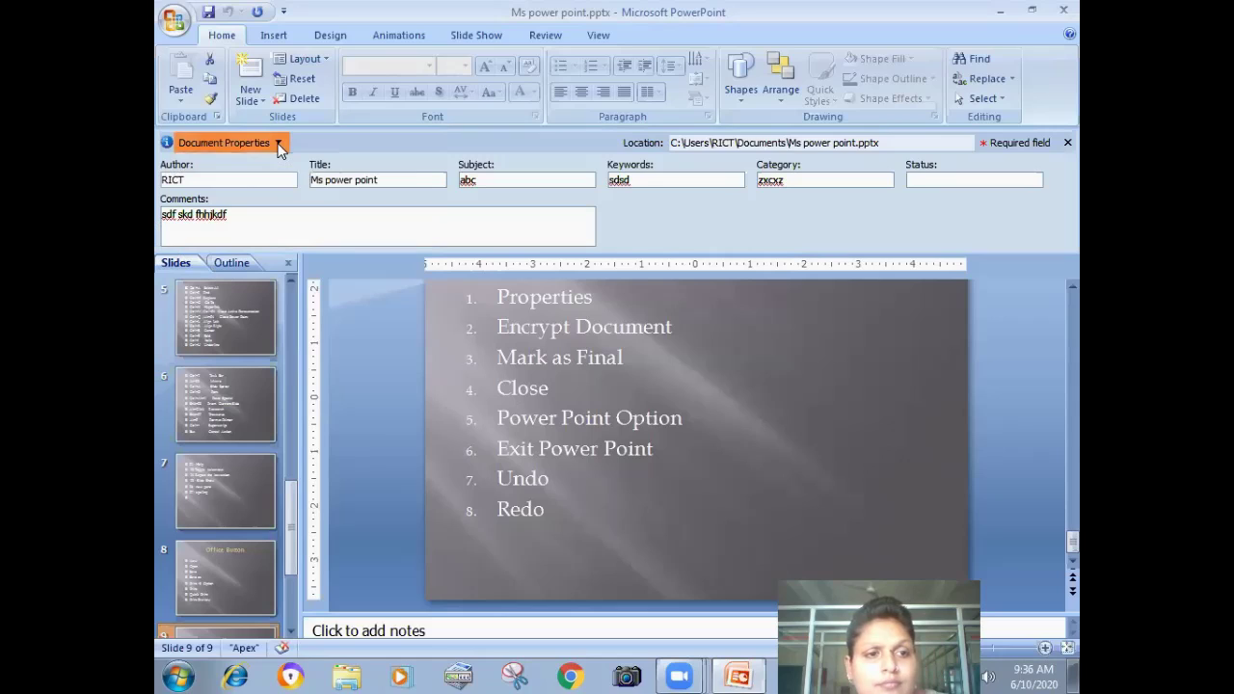
{"action": "left_click", "coordinate": [279, 144]}
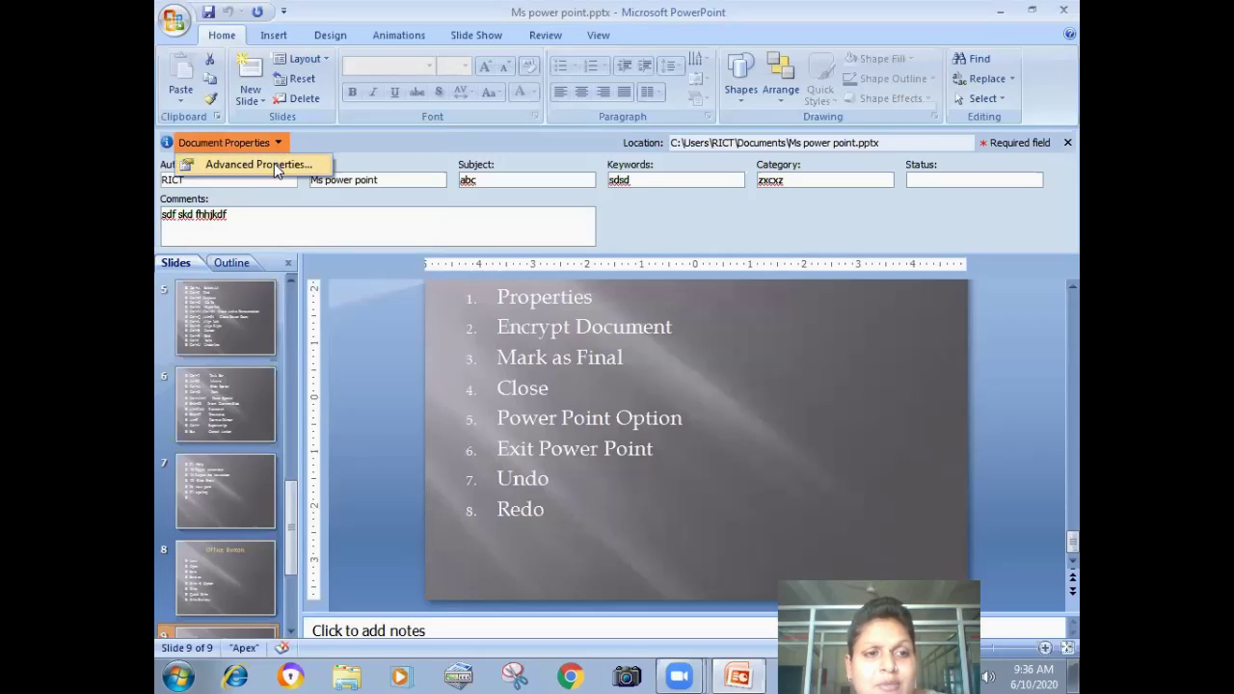
{"action": "left_click", "coordinate": [275, 166]}
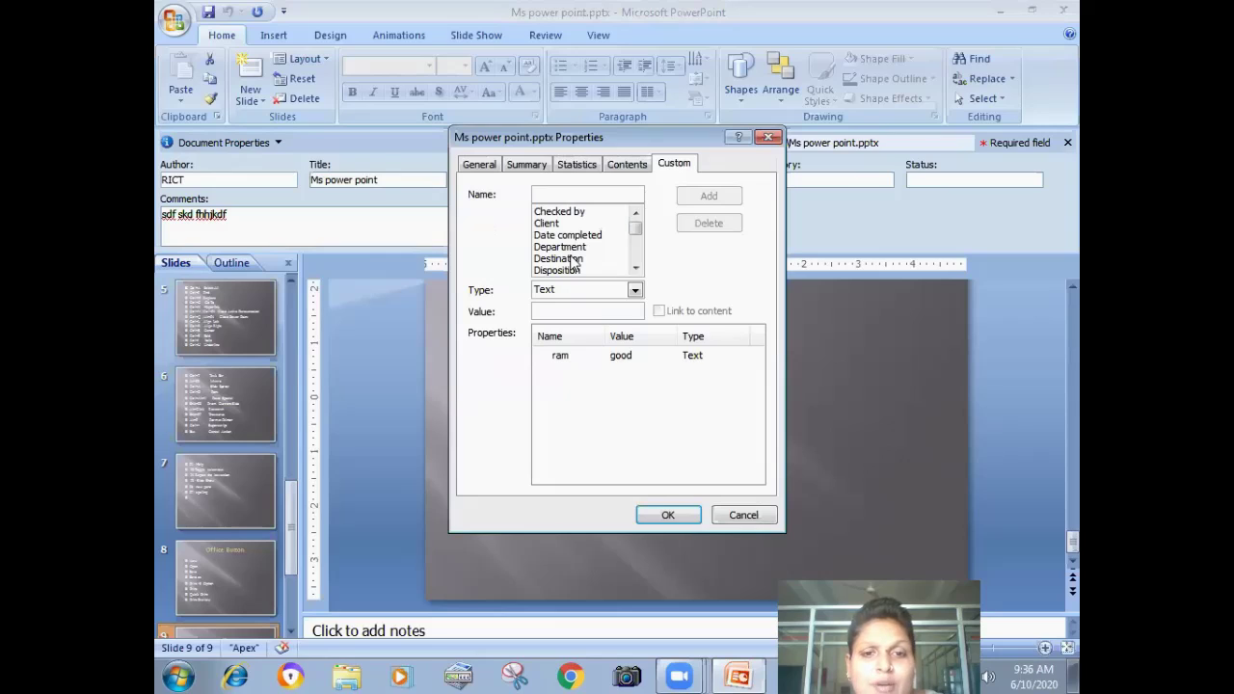
{"action": "left_click", "coordinate": [559, 356]}
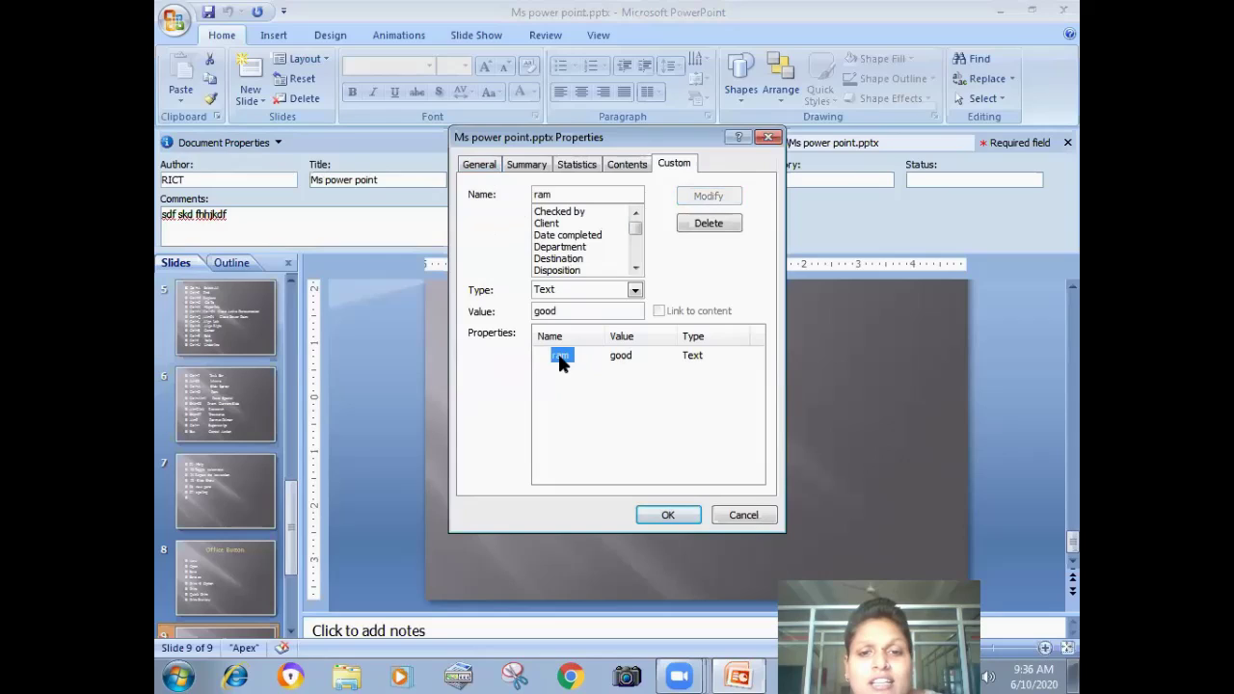
{"action": "left_click", "coordinate": [706, 222]}
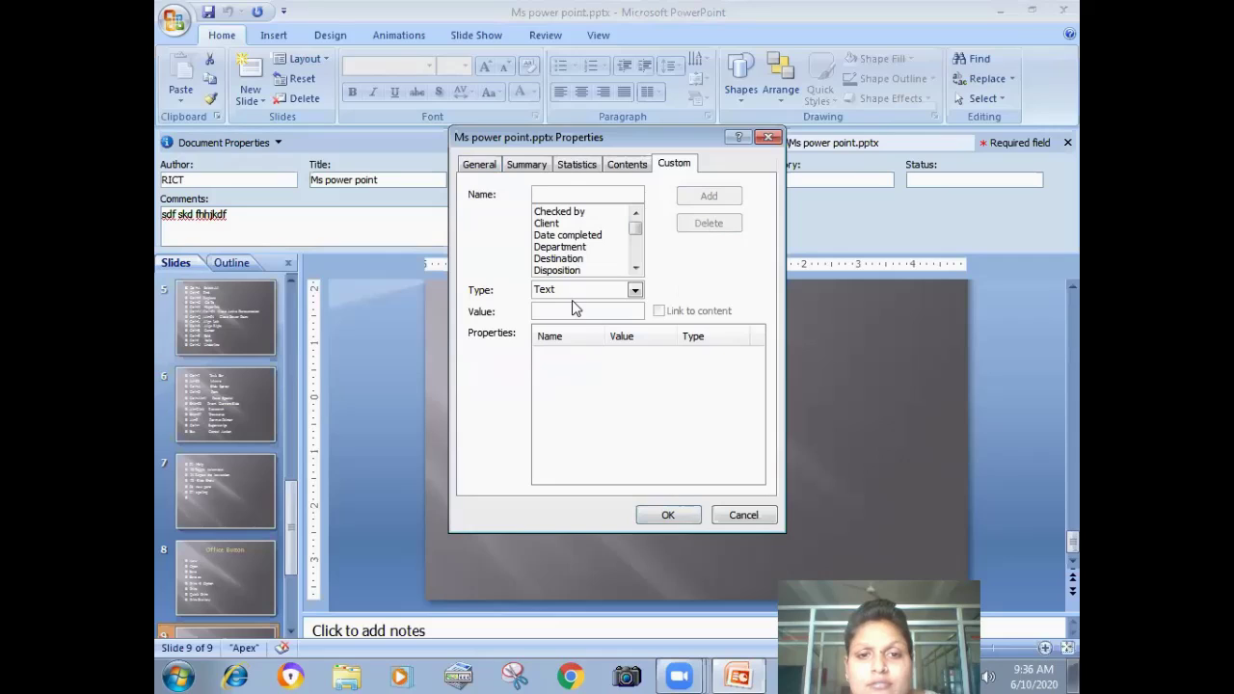
{"action": "left_click", "coordinate": [677, 519]}
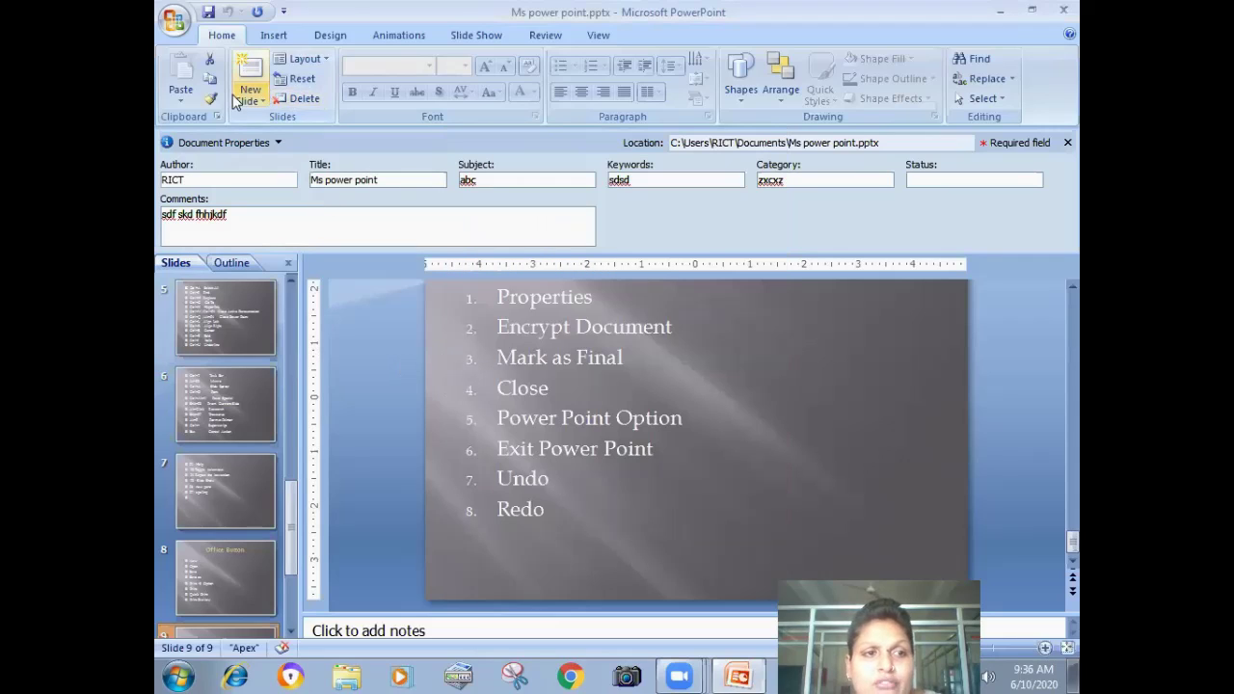
Hide the document properties pane above the slide.
{"action": "left_click", "coordinate": [174, 22]}
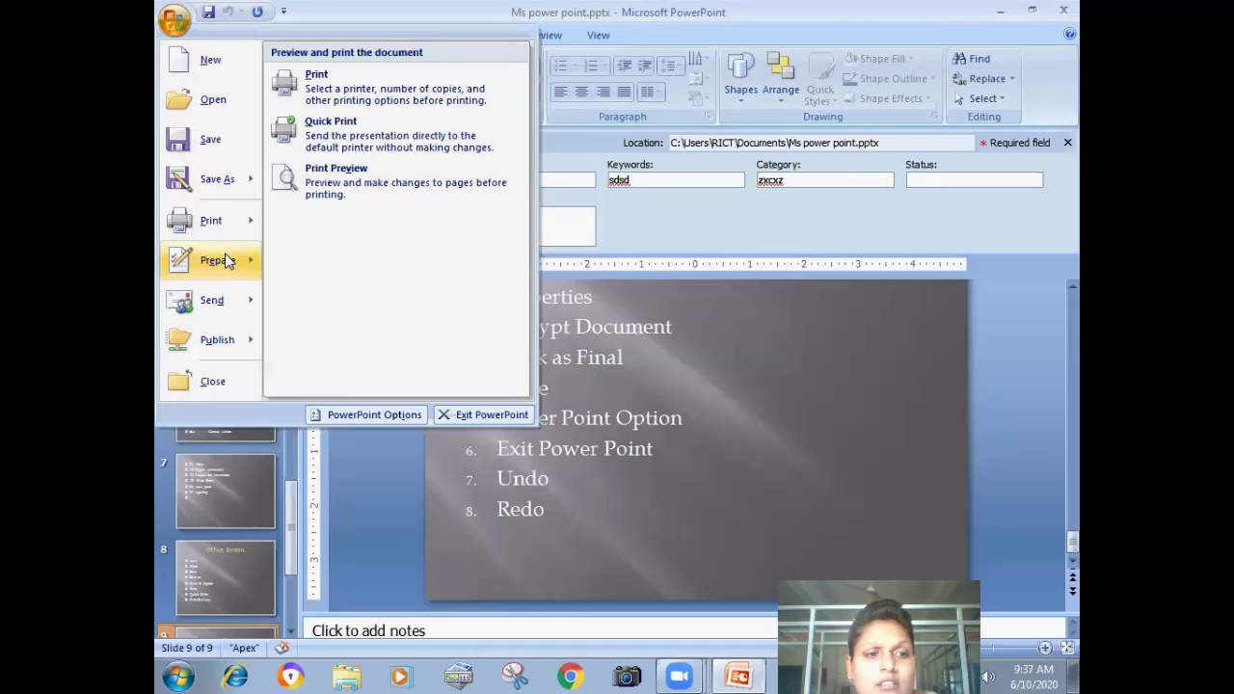
{"action": "mouse_move", "coordinate": [228, 261]}
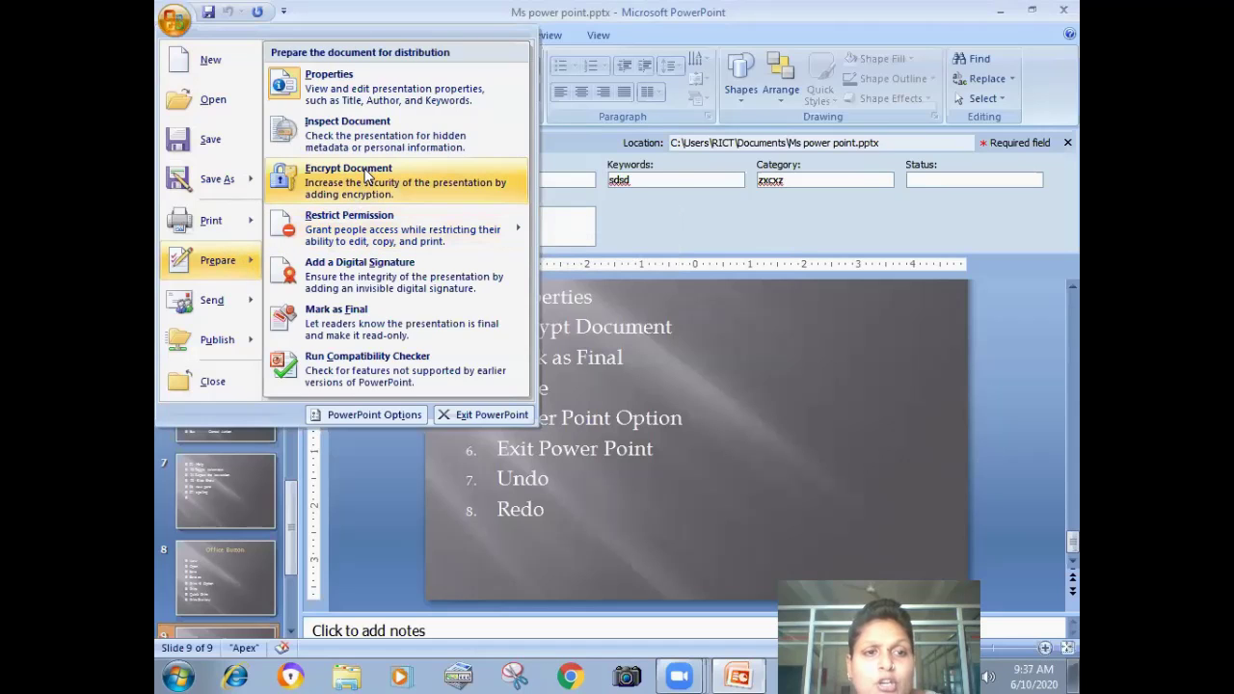
{"action": "left_click", "coordinate": [345, 96]}
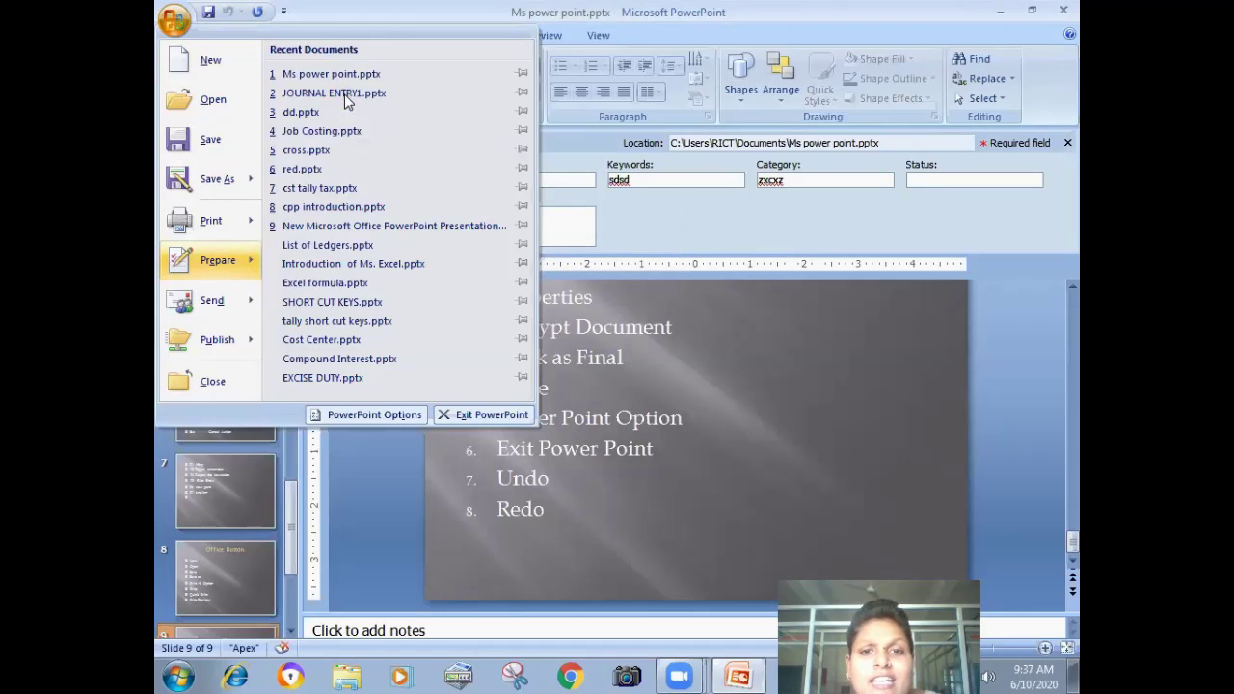
Start encrypting the presentation so that a password can be set for it.
{"action": "left_click", "coordinate": [174, 21]}
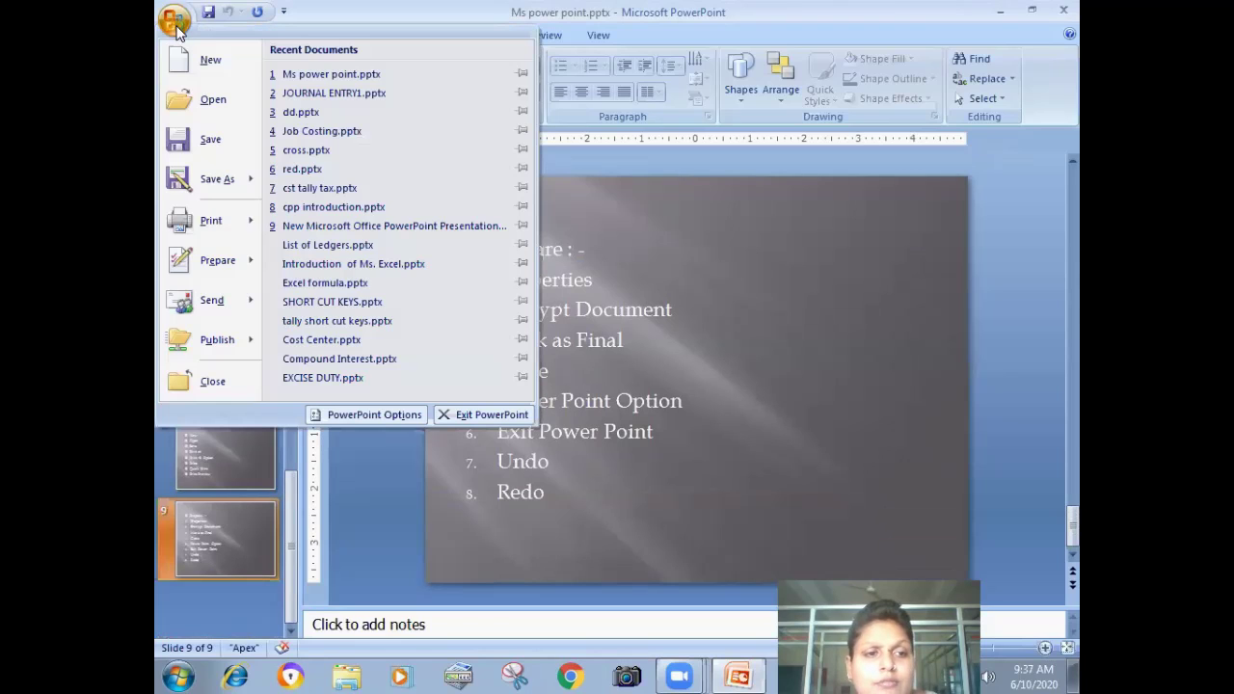
{"action": "mouse_move", "coordinate": [228, 262]}
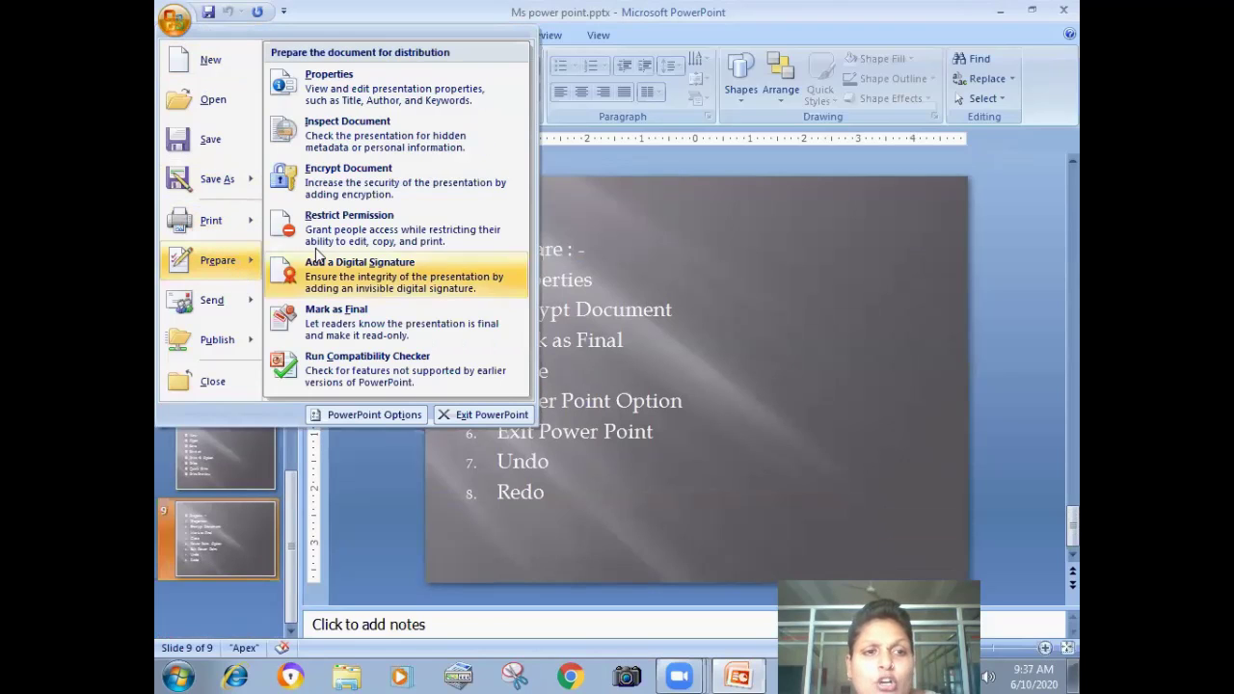
{"action": "left_click", "coordinate": [357, 196]}
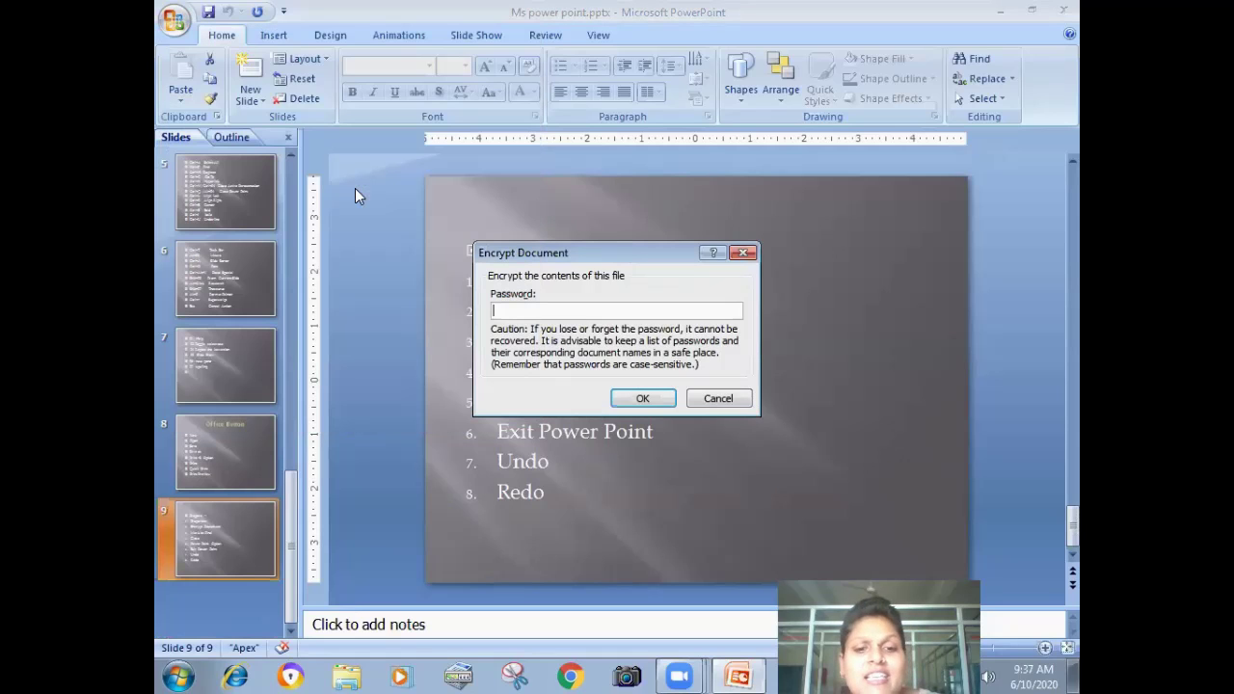
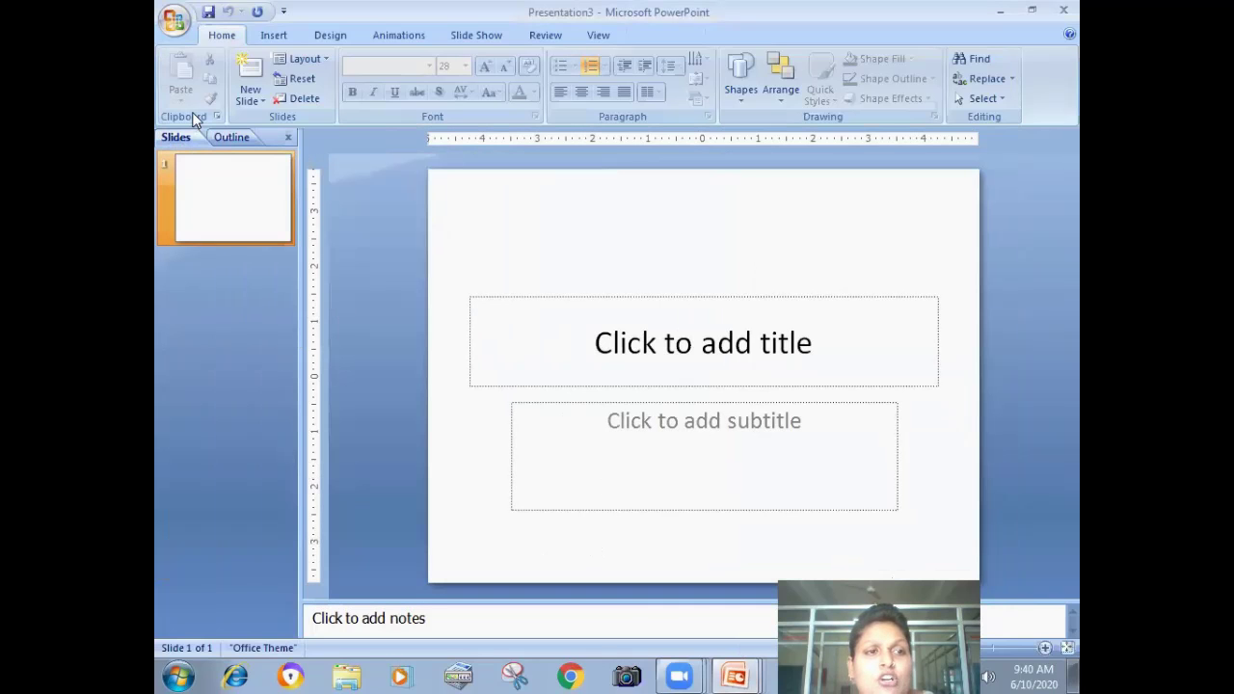
Create a new blank presentation and look at the list of open presentation windows.
{"action": "left_click", "coordinate": [175, 20]}
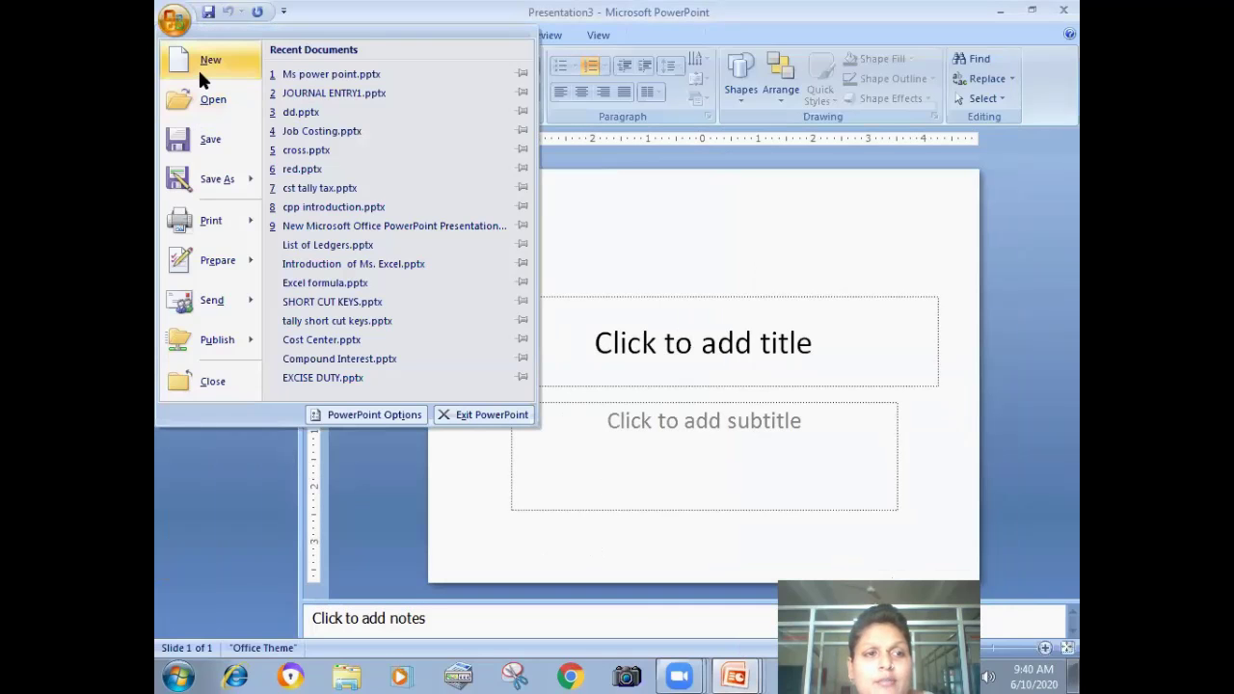
{"action": "left_click", "coordinate": [202, 67]}
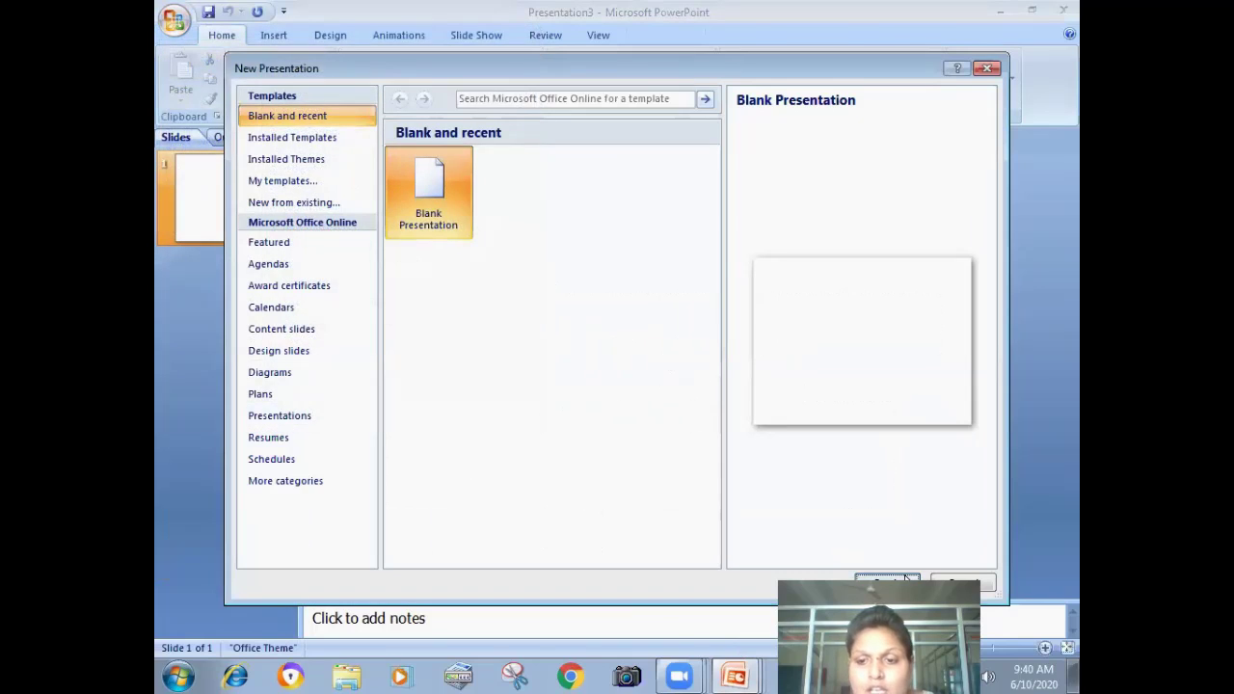
{"action": "left_click", "coordinate": [905, 580]}
{"action": "mouse_move", "coordinate": [737, 675]}
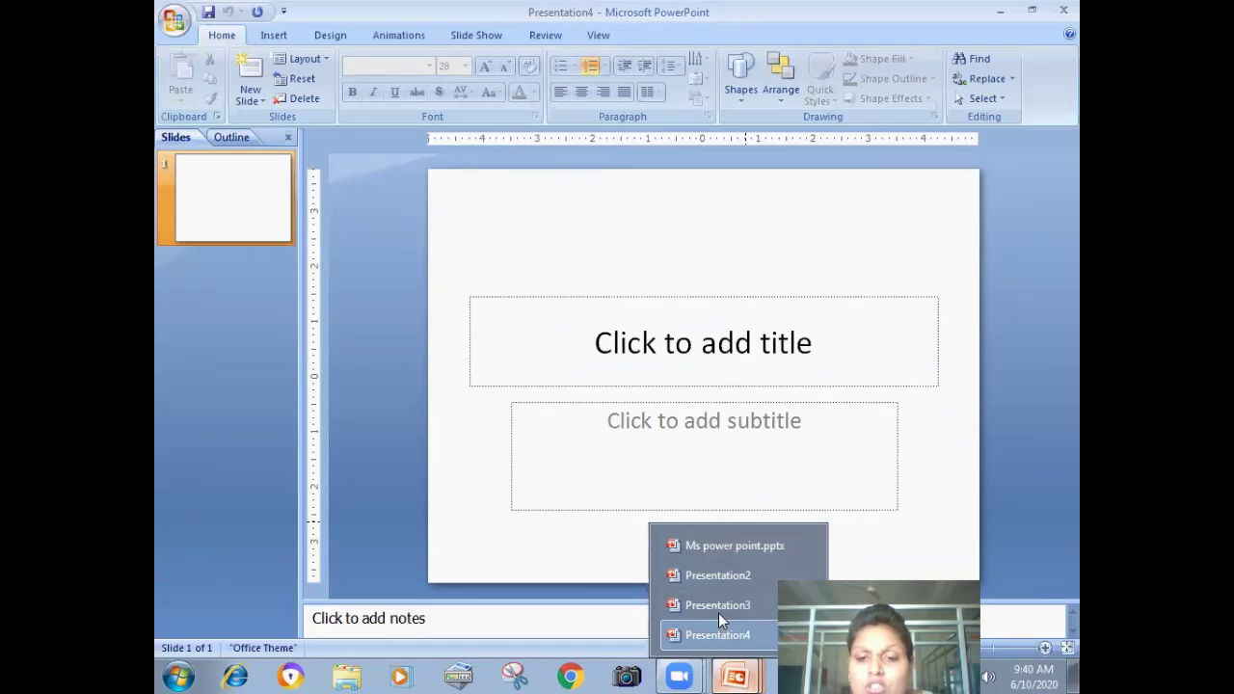
{"action": "left_click", "coordinate": [855, 455]}
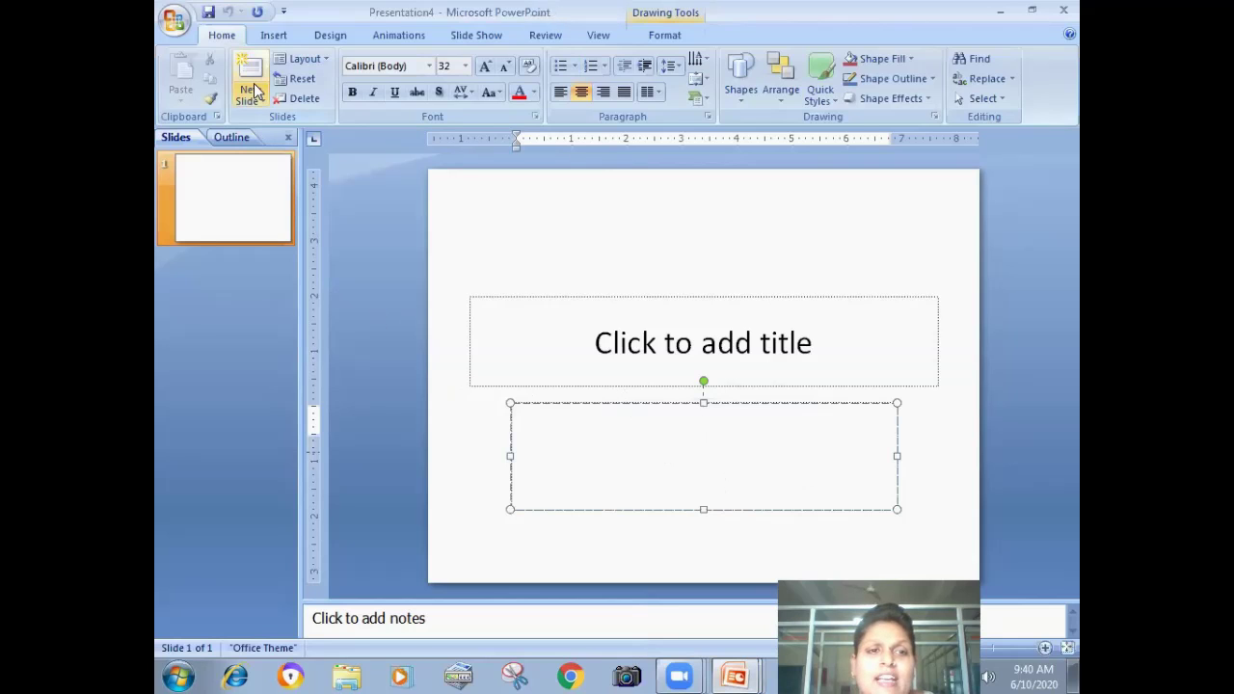
Close the three blank presentations one after another: Presentation4, Presentation3 and Presentation2.
{"action": "left_click", "coordinate": [174, 19]}
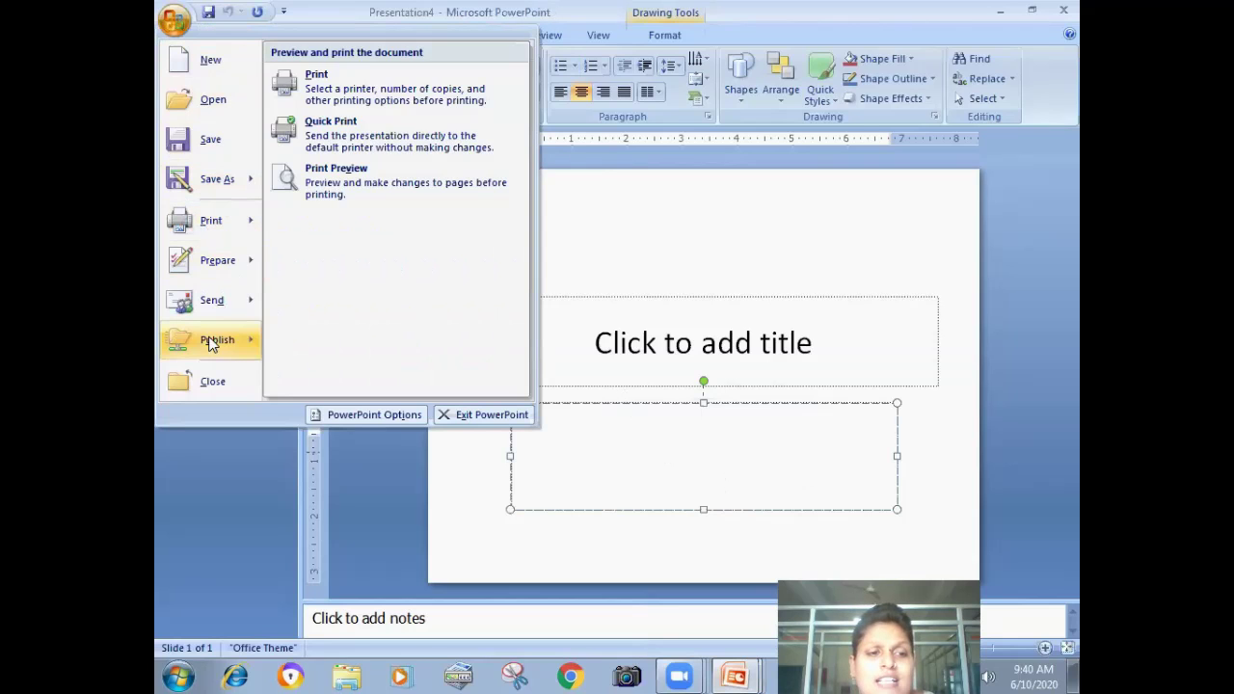
{"action": "left_click", "coordinate": [212, 381]}
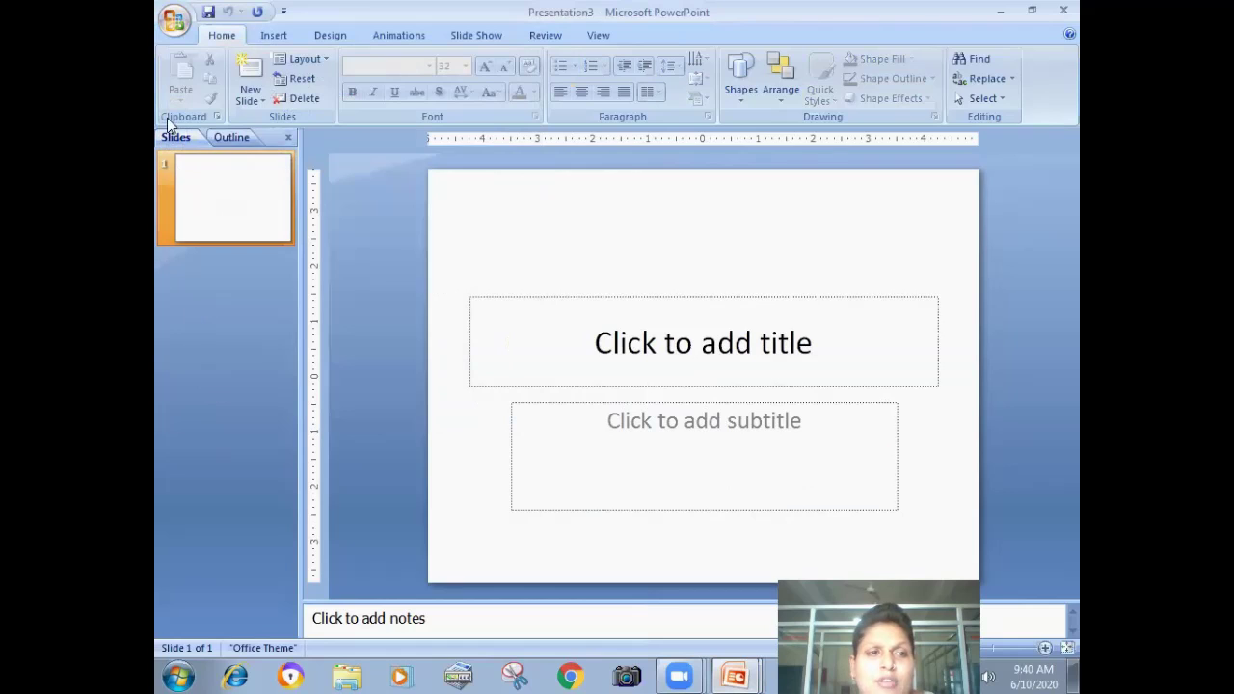
{"action": "left_click", "coordinate": [175, 19]}
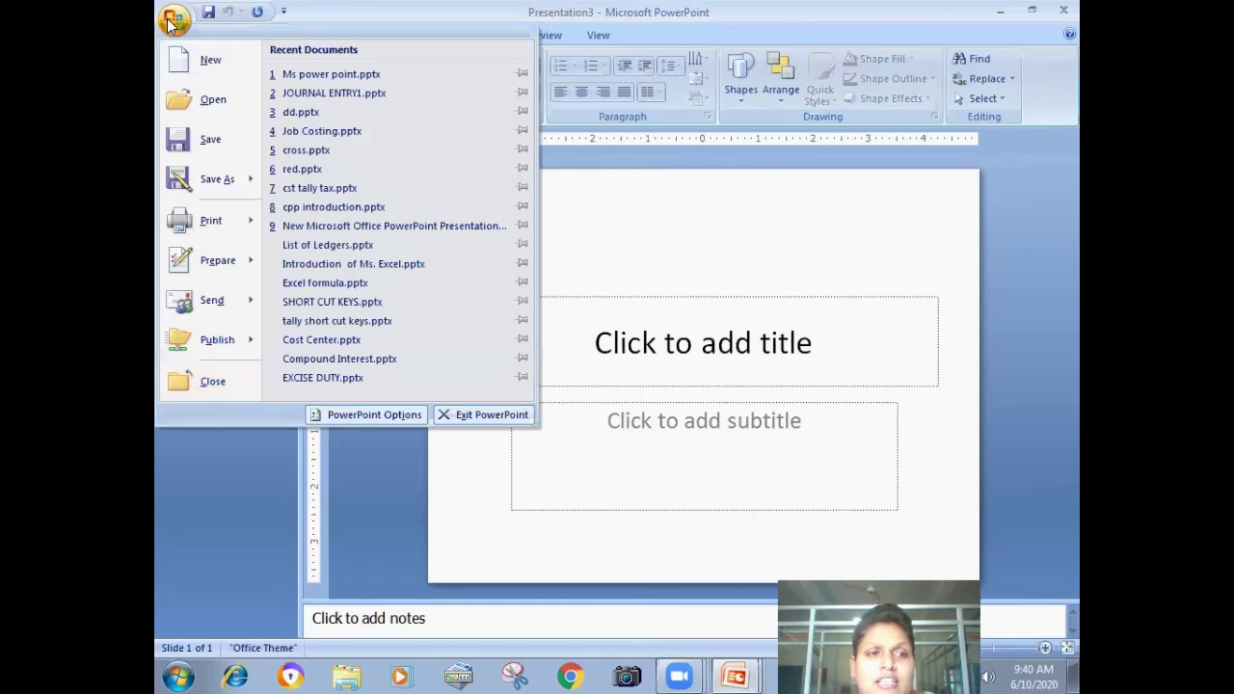
{"action": "left_click", "coordinate": [214, 381]}
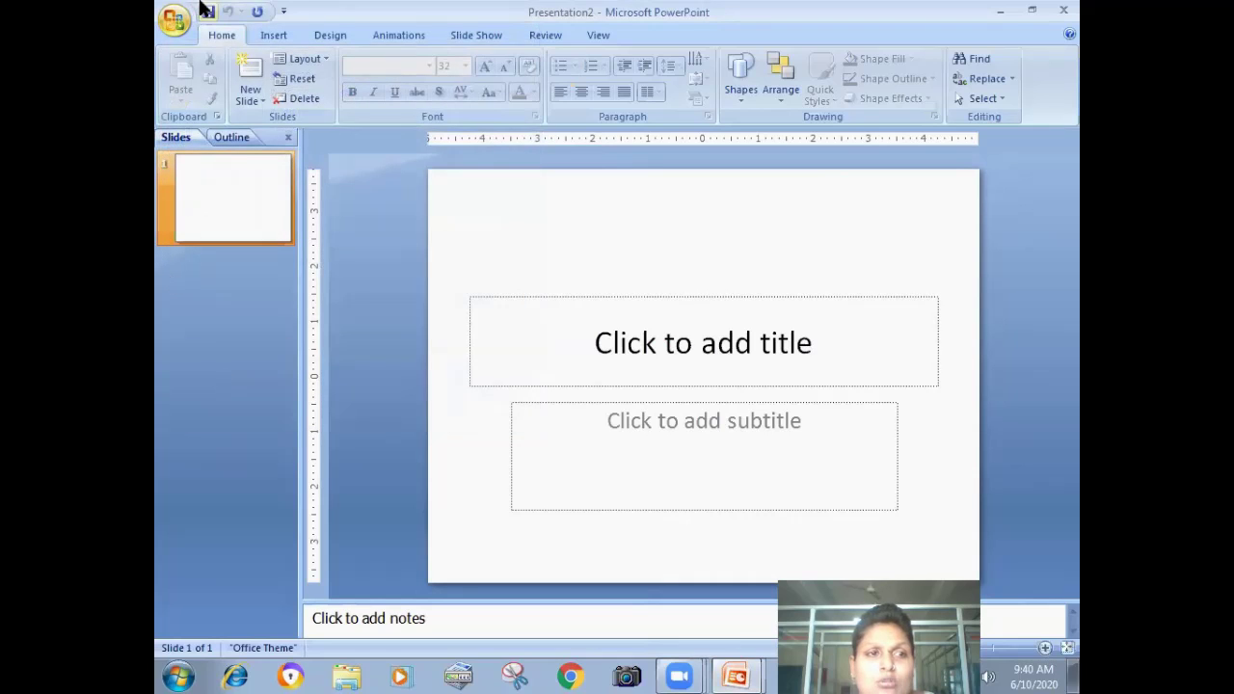
{"action": "left_click", "coordinate": [174, 21]}
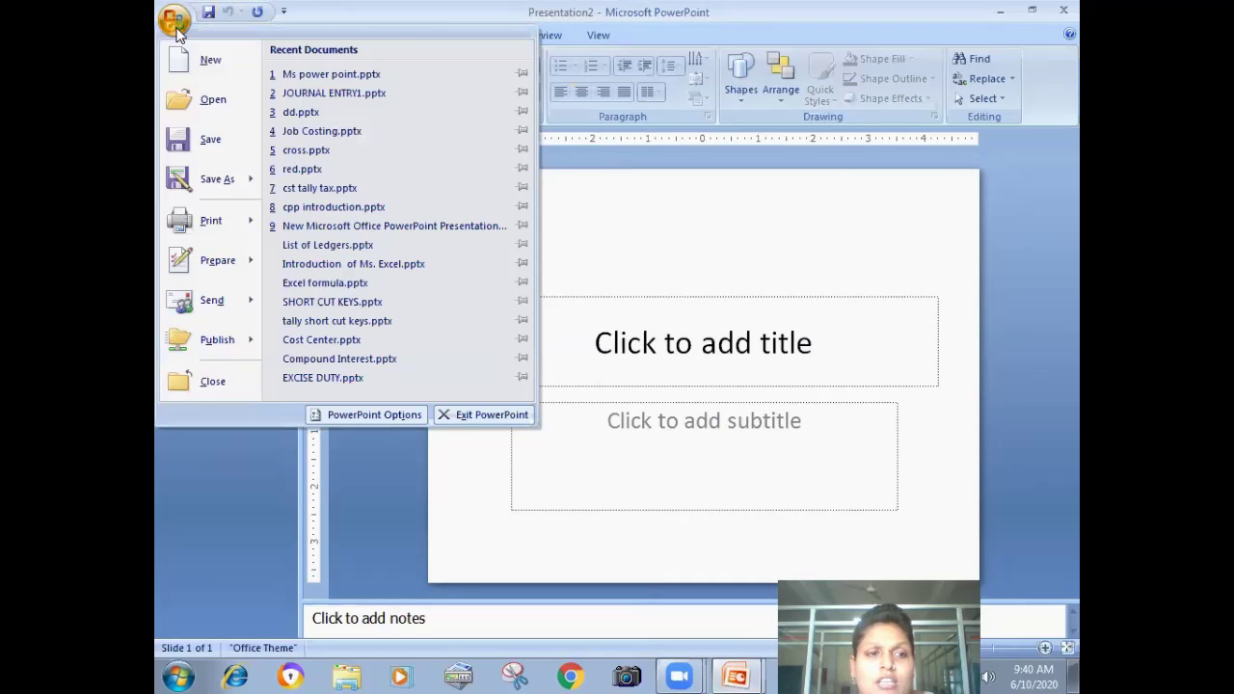
{"action": "left_click", "coordinate": [229, 382]}
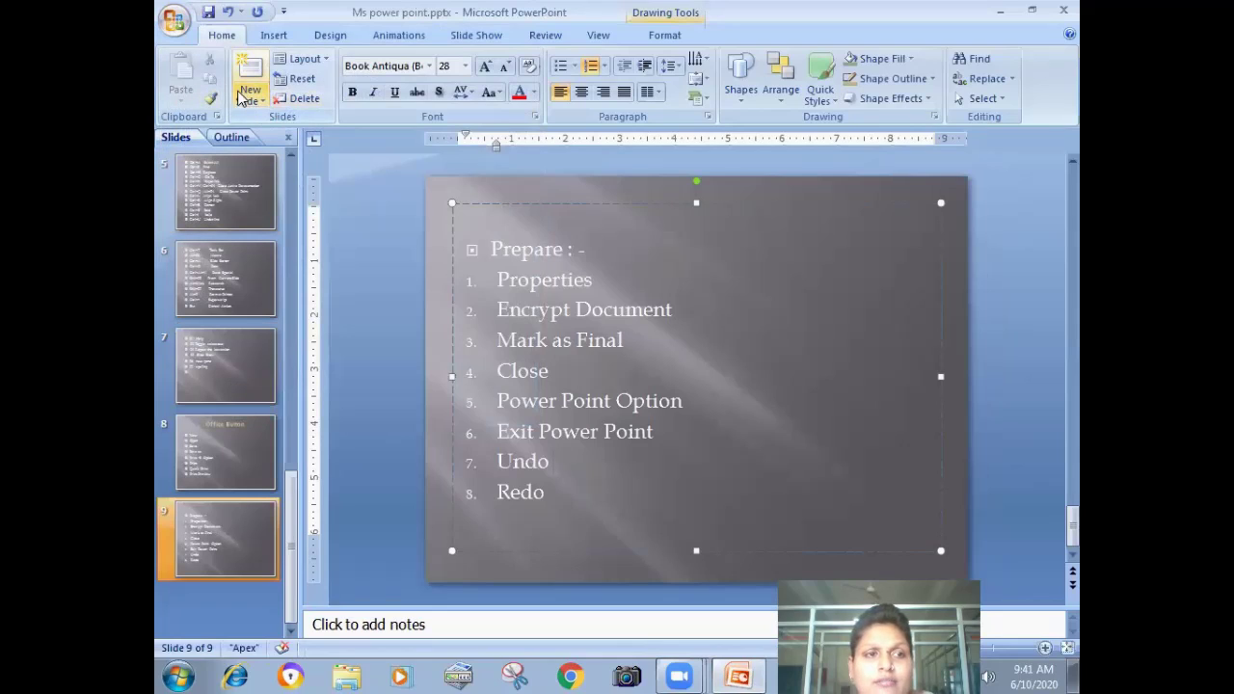
Open the PowerPoint options and examine the Microsoft Office editing language settings.
{"action": "left_click", "coordinate": [177, 26]}
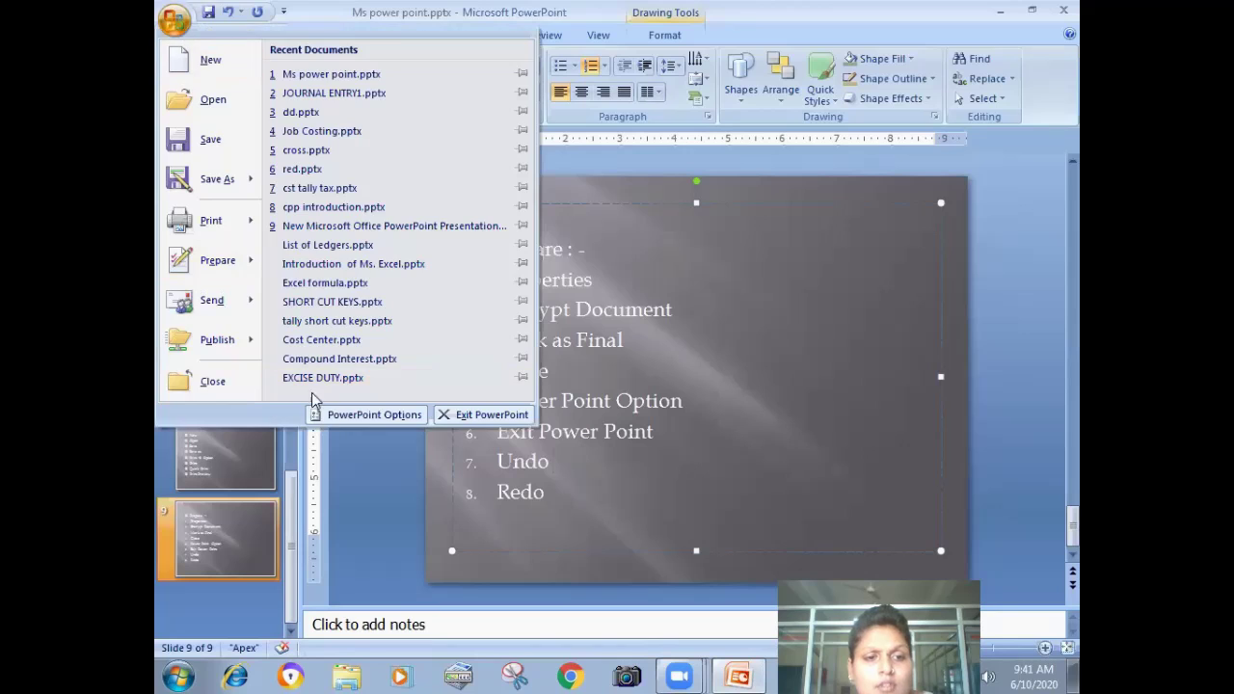
{"action": "left_click", "coordinate": [338, 414]}
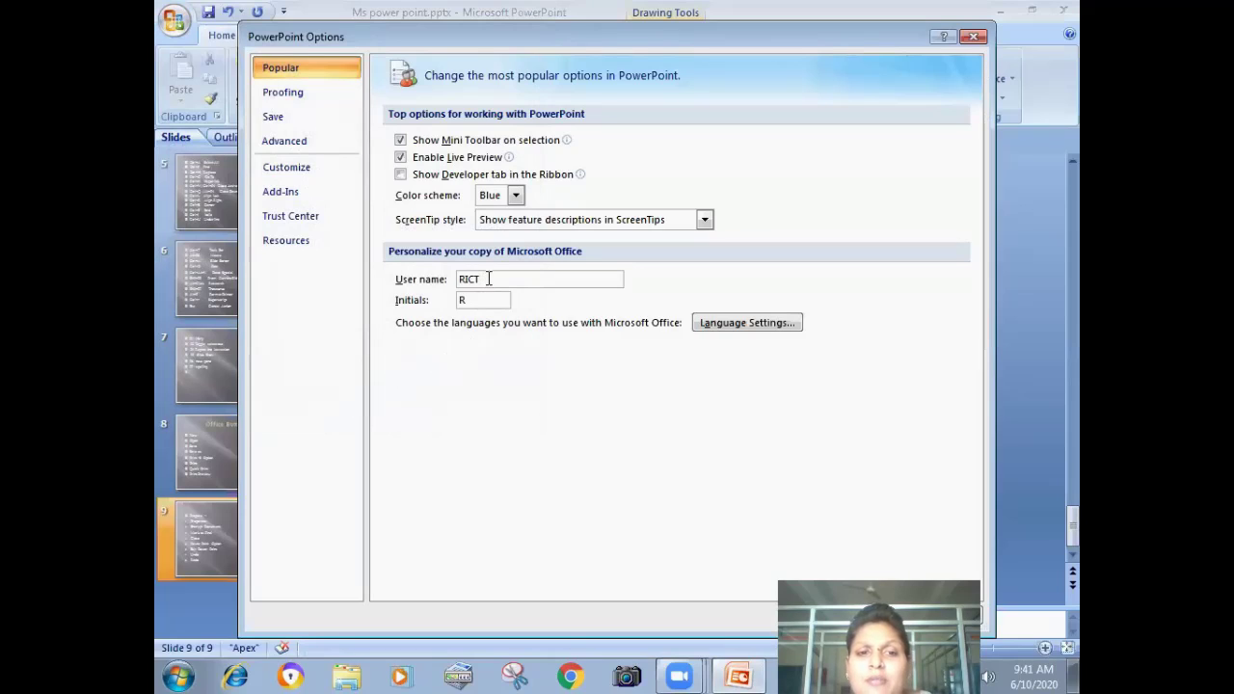
{"action": "left_click", "coordinate": [738, 333]}
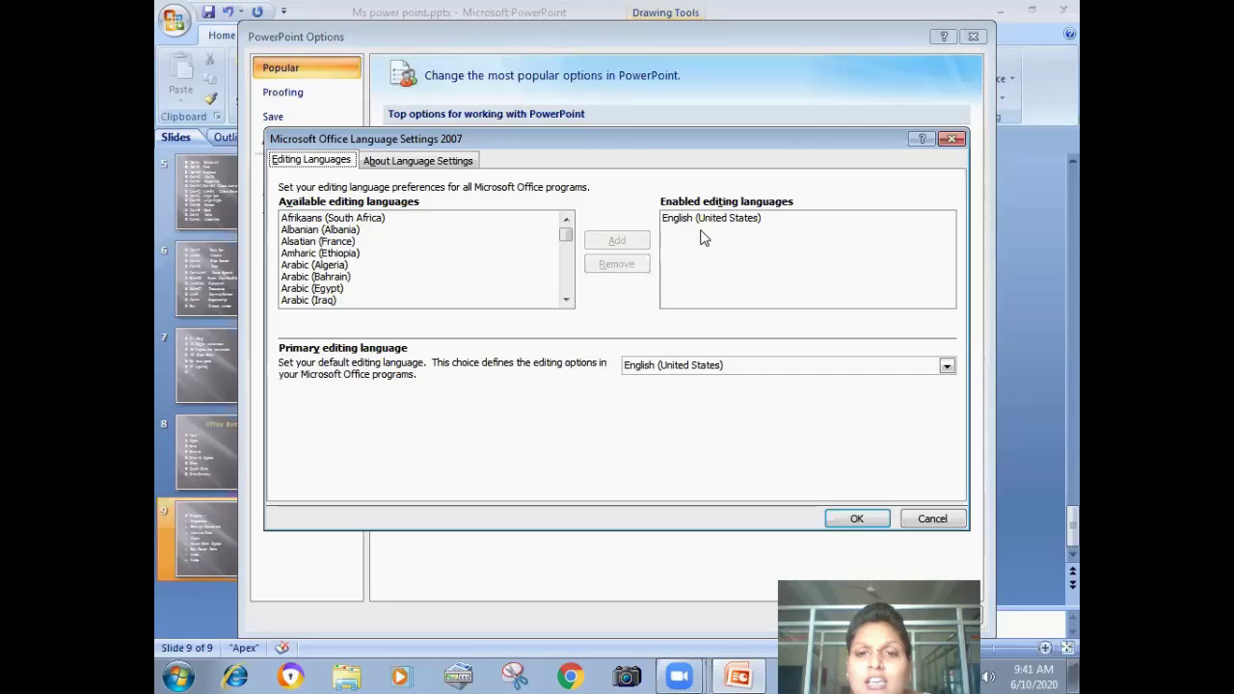
{"action": "left_click", "coordinate": [856, 518]}
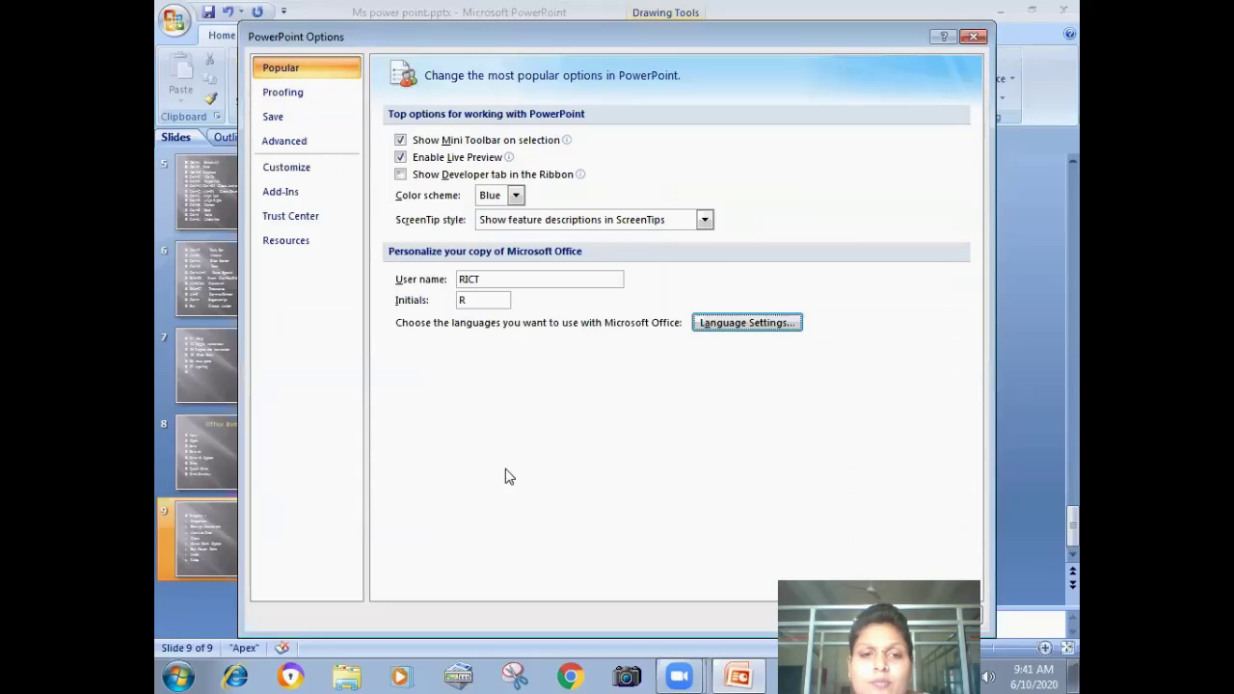
In the proofing options, add an AutoCorrect entry that replaces "t" with "have a nice day" and confirm the options.
{"action": "left_click", "coordinate": [296, 96]}
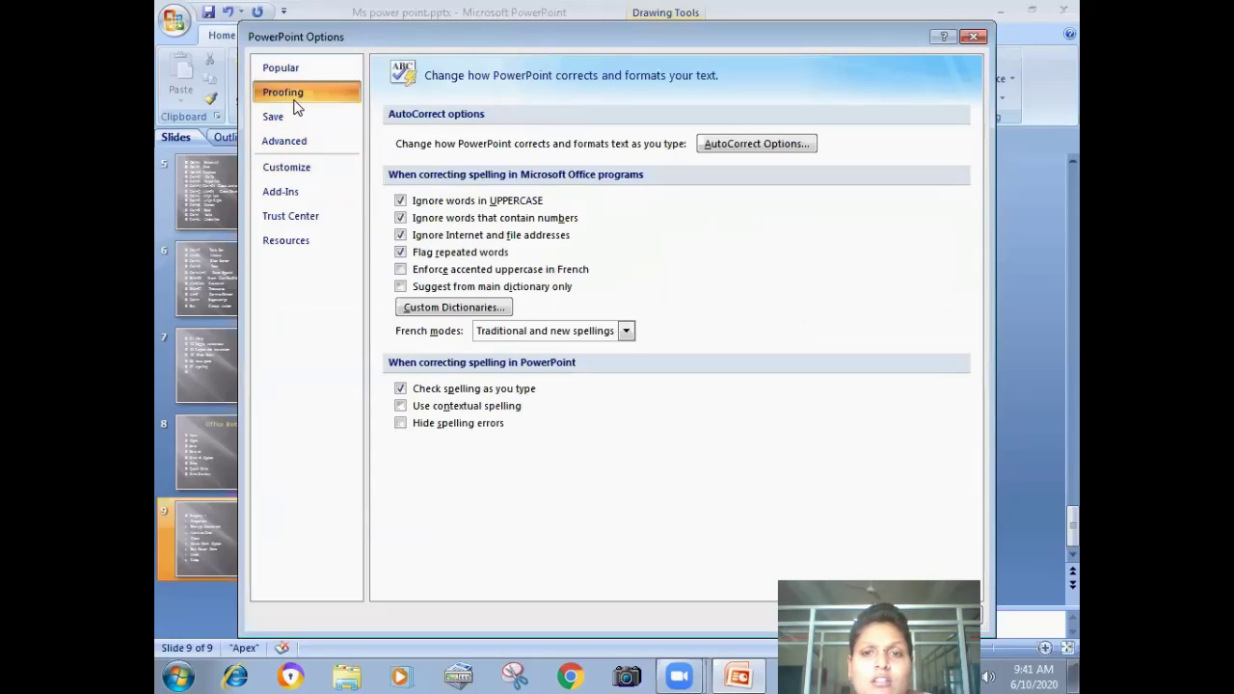
{"action": "left_click", "coordinate": [757, 144]}
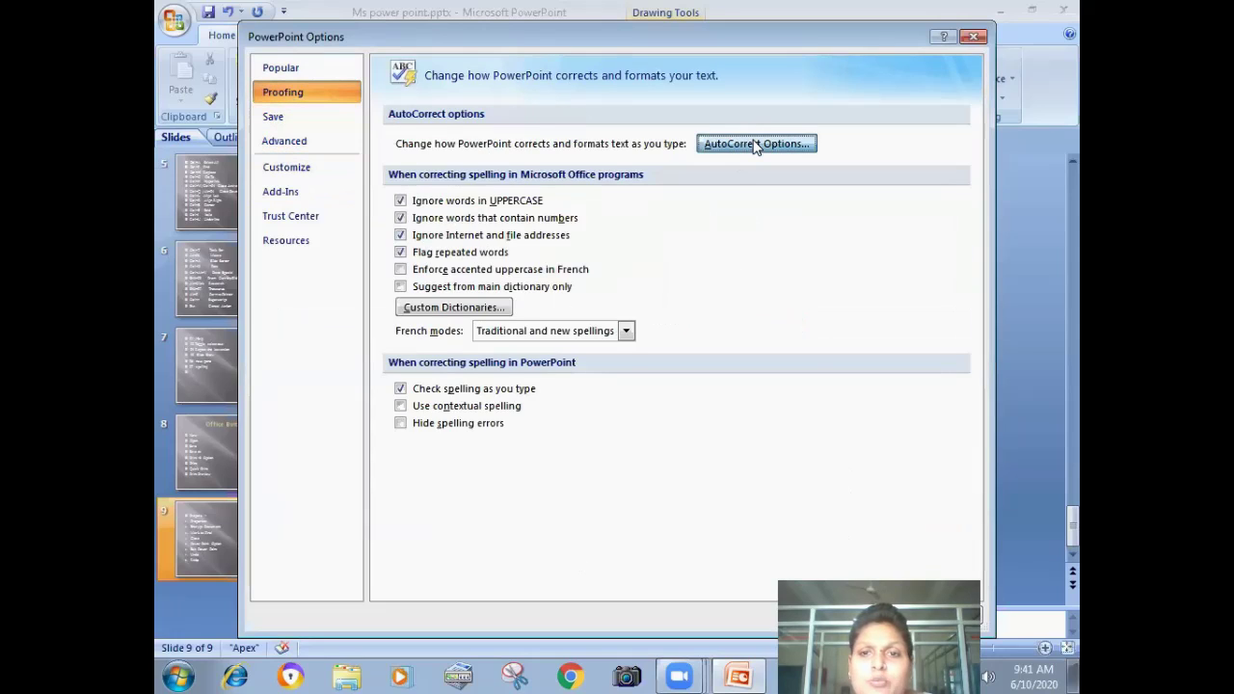
{"action": "left_click", "coordinate": [478, 354]}
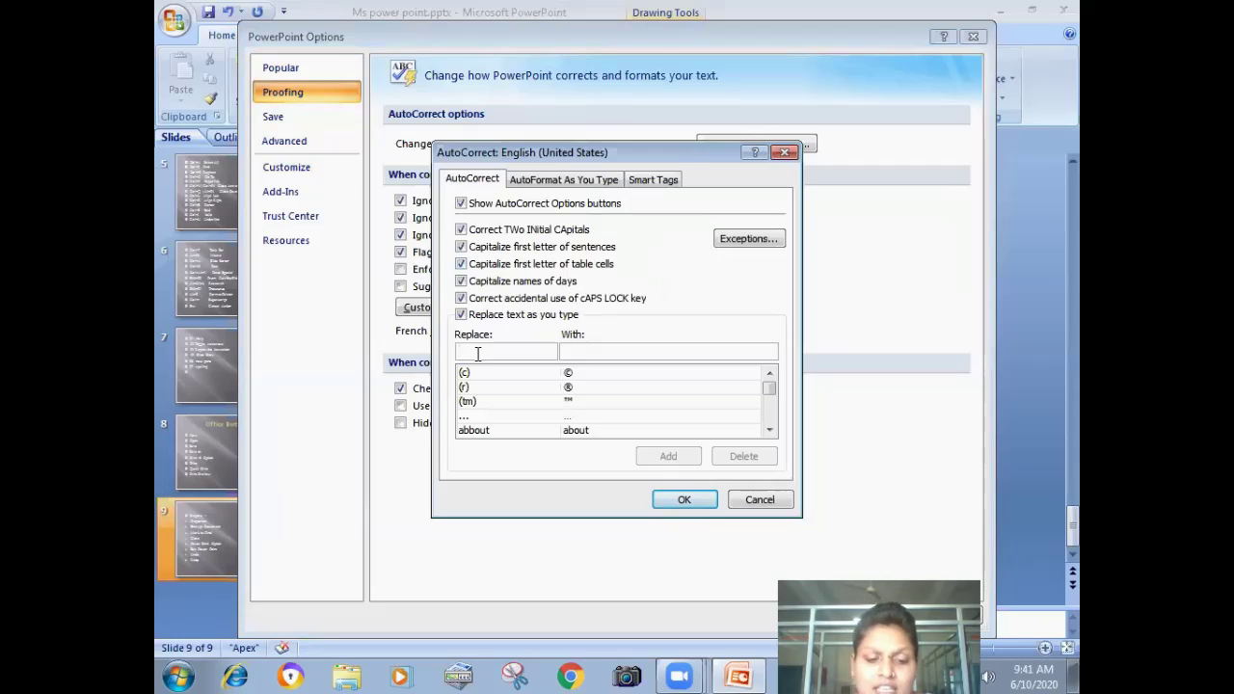
{"action": "type", "text": "t"}
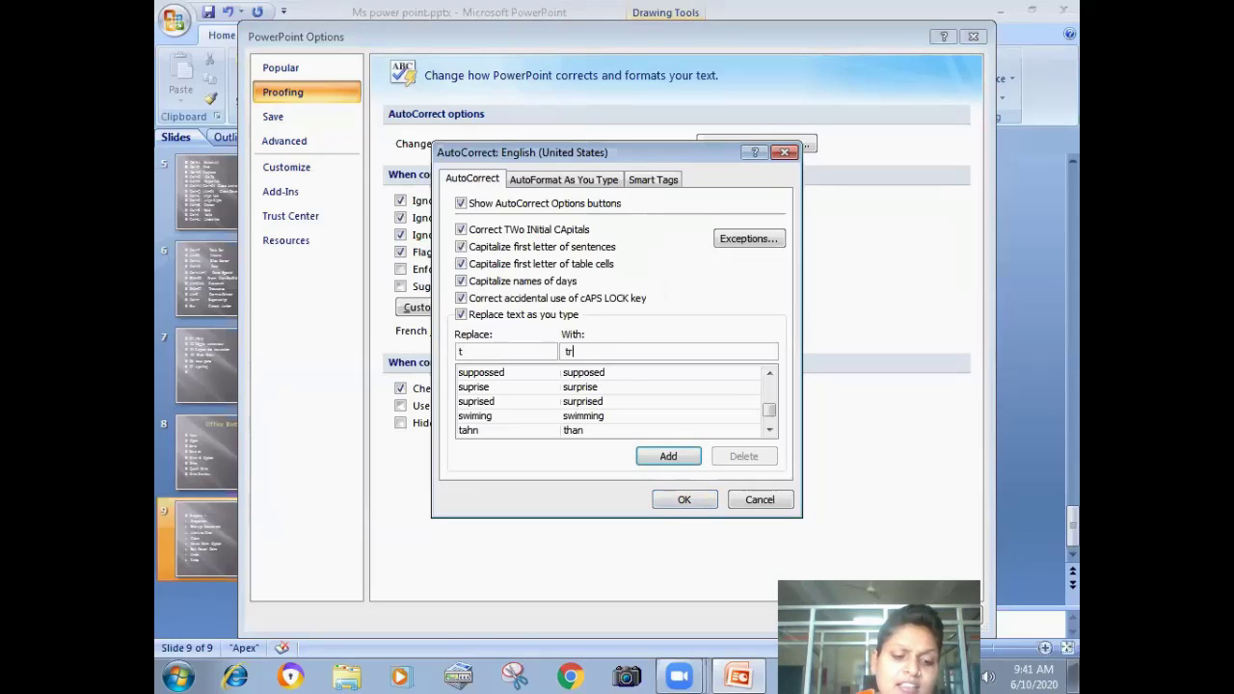
{"action": "type", "text": " tree"}
{"action": "key", "text": "BackSpace"}
{"action": "key", "text": "BackSpace"}
{"action": "key", "text": "BackSpace"}
{"action": "key", "text": "BackSpace"}
{"action": "key", "text": "BackSpace"}
{"action": "type", "text": "ha"}
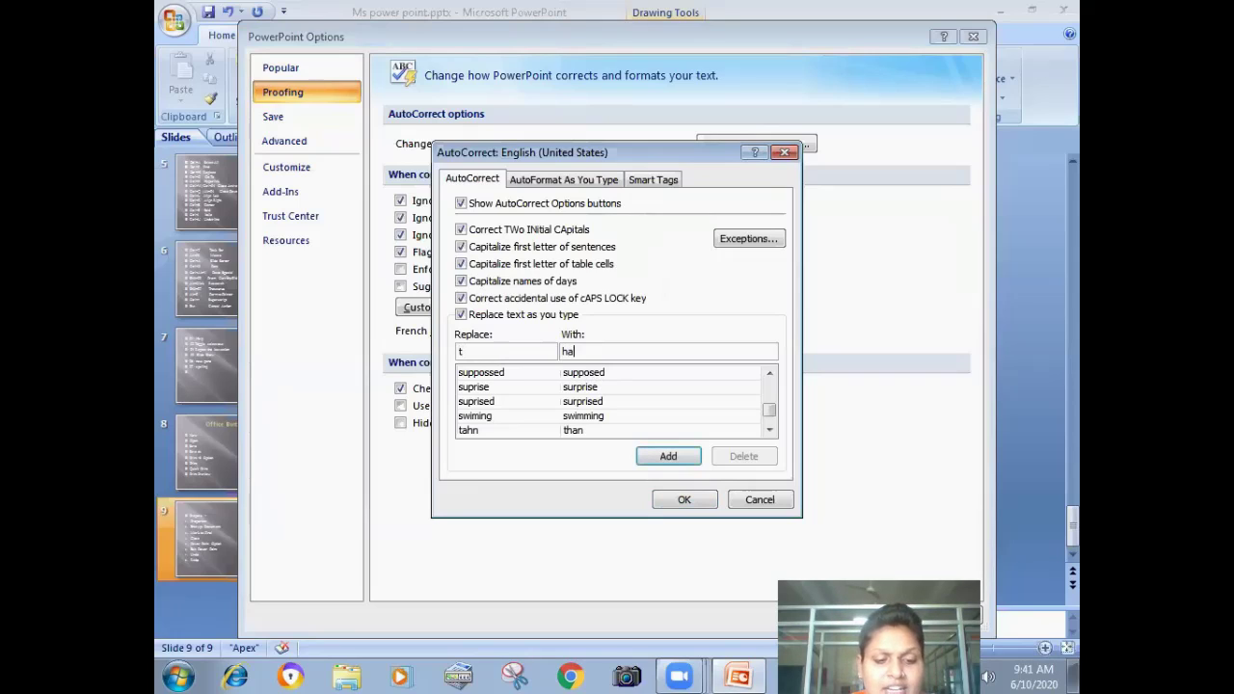
{"action": "type", "text": "ve a a"}
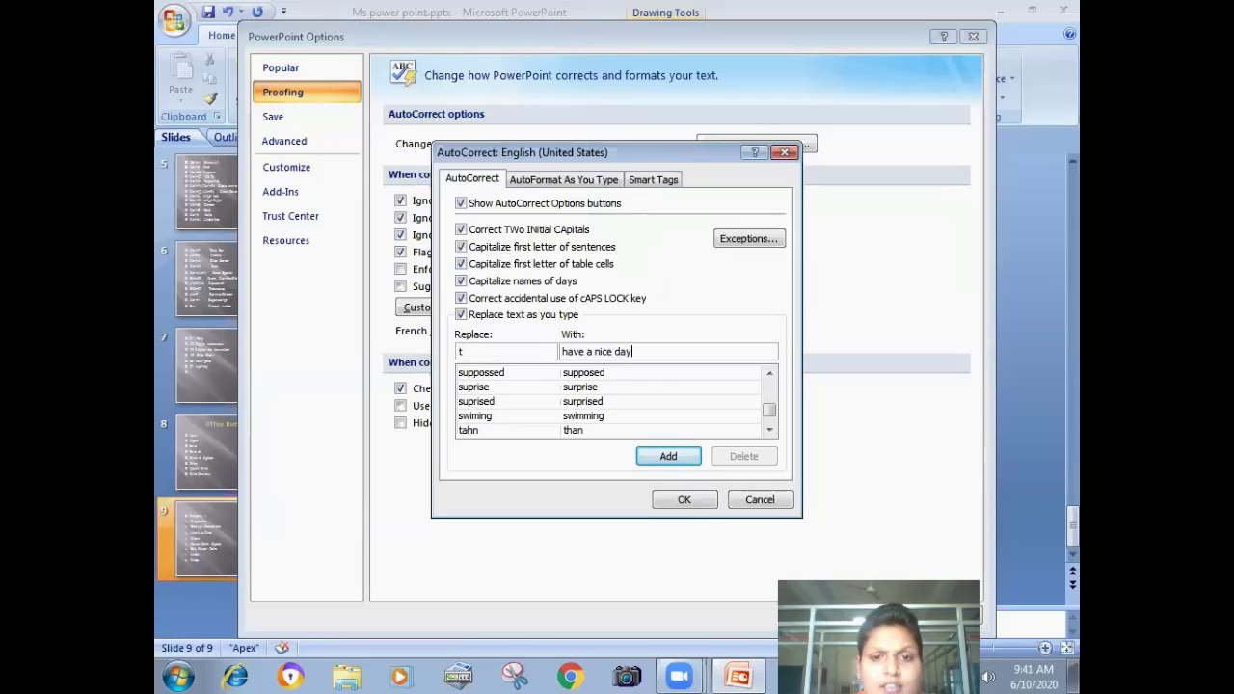
{"action": "left_click", "coordinate": [675, 457]}
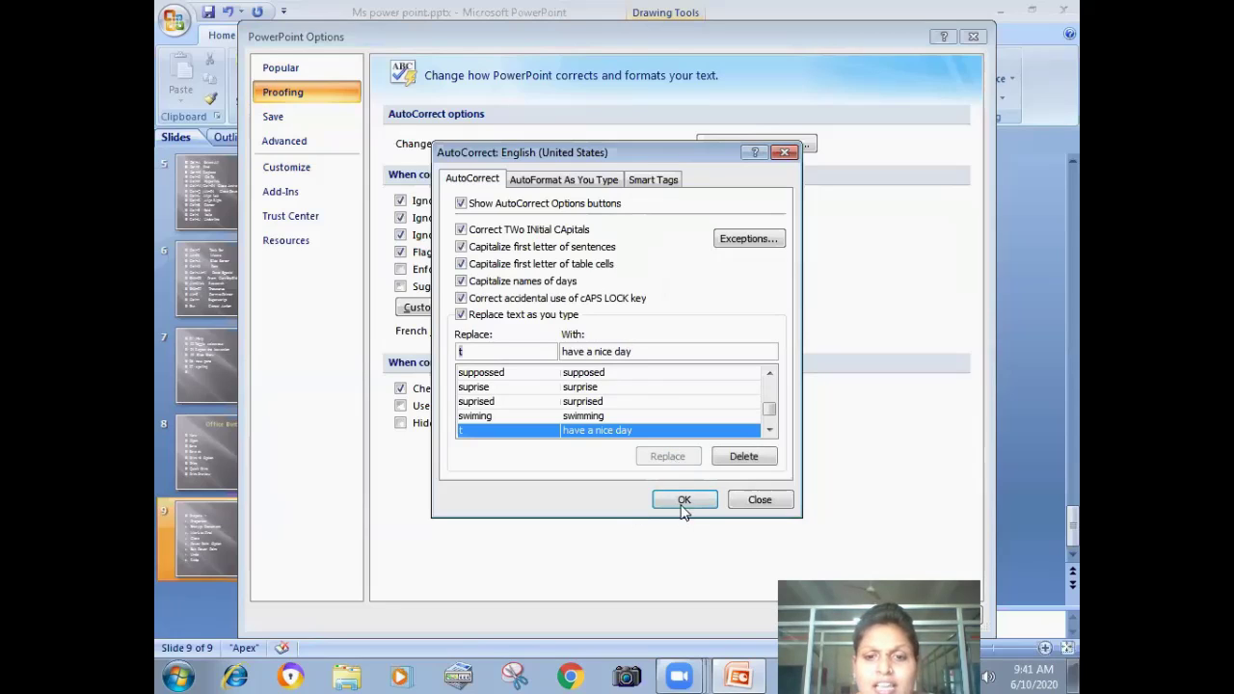
{"action": "left_click", "coordinate": [682, 501]}
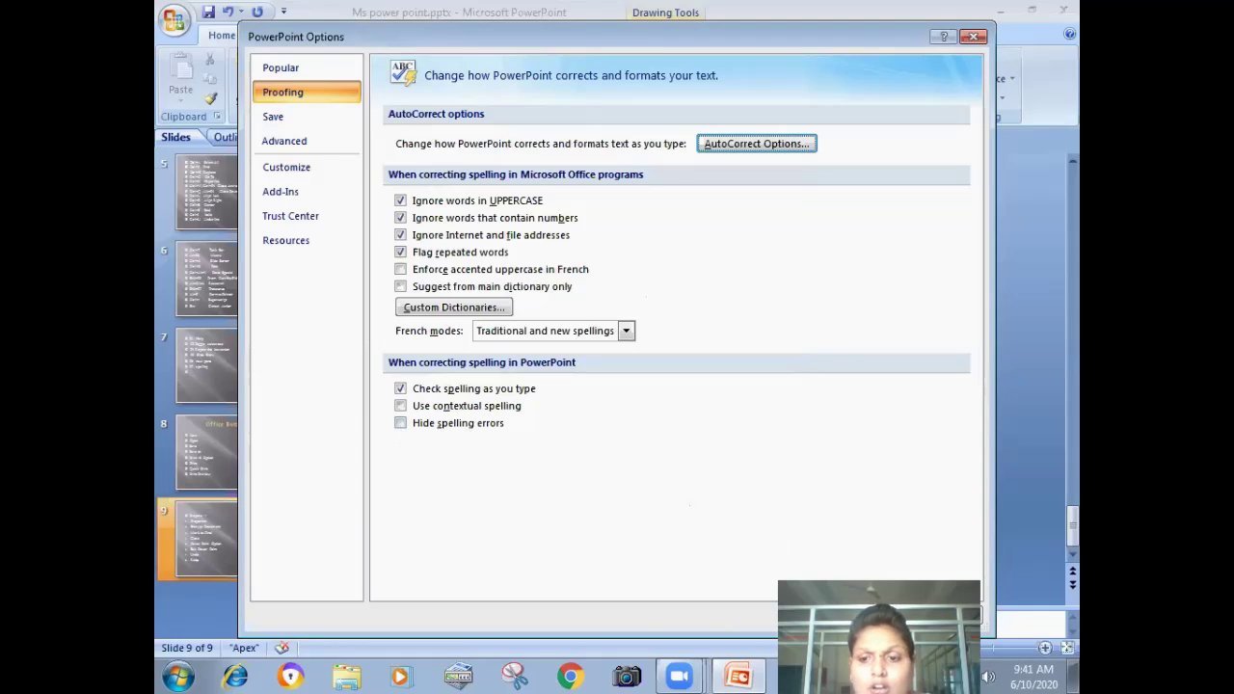
{"action": "key", "text": "Return"}
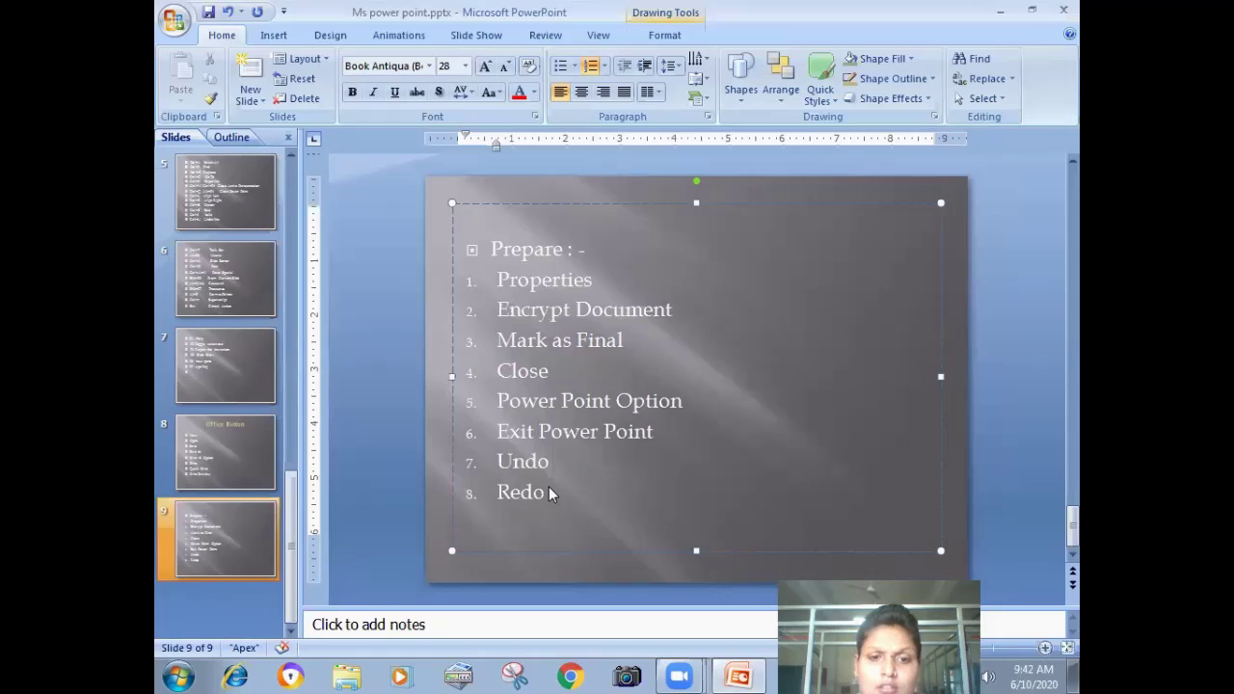
Add list item 9 below "Redo" on slide 9, using the AutoCorrect shorthand "t" to insert "have a nice day" five times.
{"action": "key", "text": "Return"}
{"action": "type", "text": "Have a nice day have a nice day"}
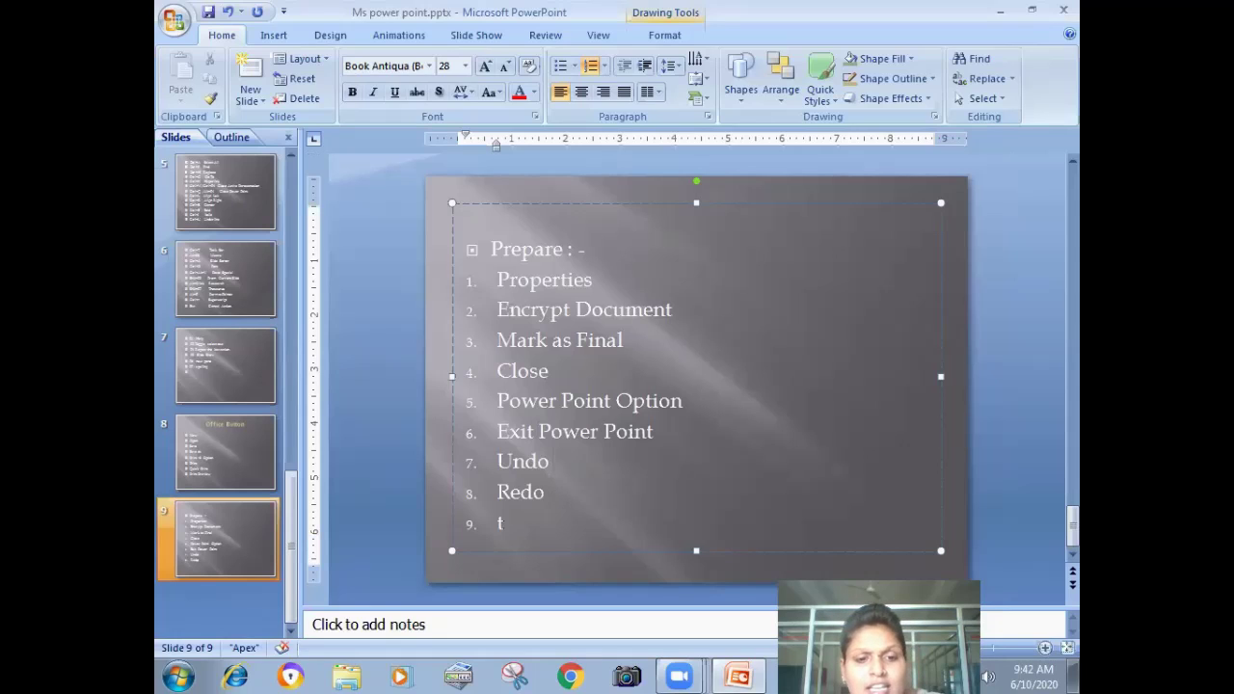
{"action": "type", "text": " have a nice day have a nice day t"}
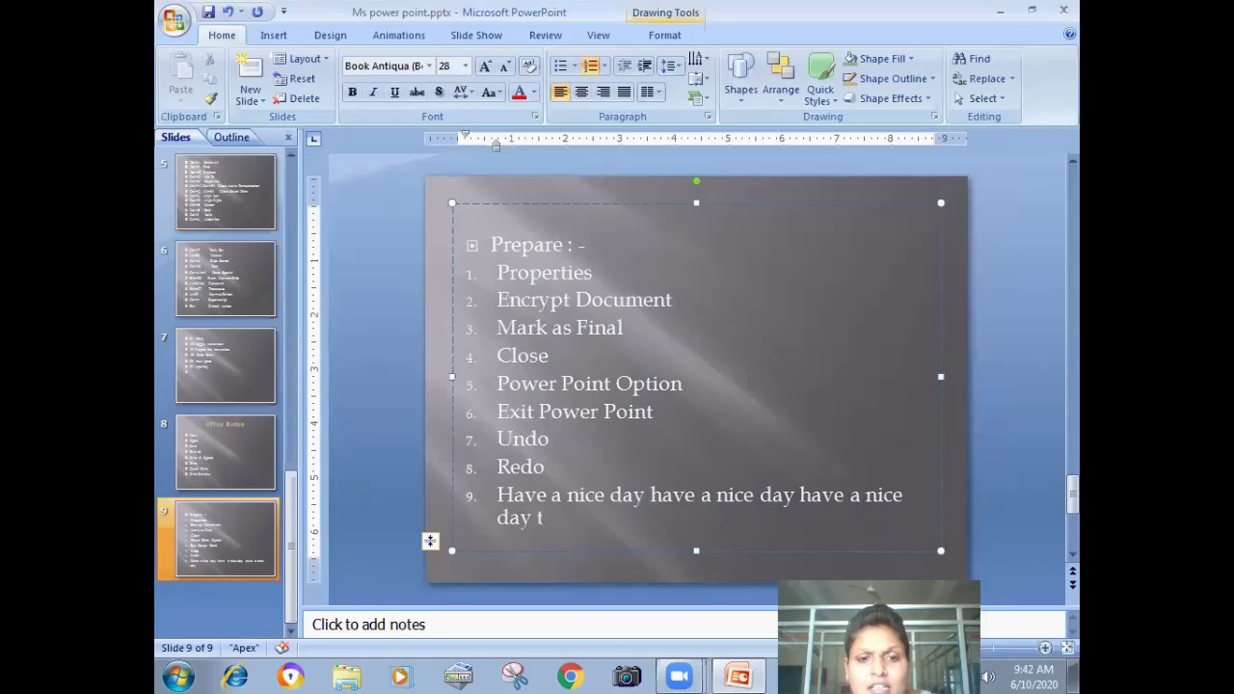
{"action": "key", "text": "BackSpace"}
{"action": "type", "text": "have a nice day"}
Add list items 10 to 16, each reading "Have a nice day", by expanding the shorthand "t" on every new line.
{"action": "key", "text": "Return"}
{"action": "type", "text": "Have a nice day"}
{"action": "key", "text": "Return"}
{"action": "type", "text": "Have a nice day"}
{"action": "key", "text": "Return"}
{"action": "type", "text": "Have a nice day"}
{"action": "key", "text": "Return"}
{"action": "type", "text": "Have a nice day"}
{"action": "key", "text": "Return"}
{"action": "type", "text": "Have a nice day"}
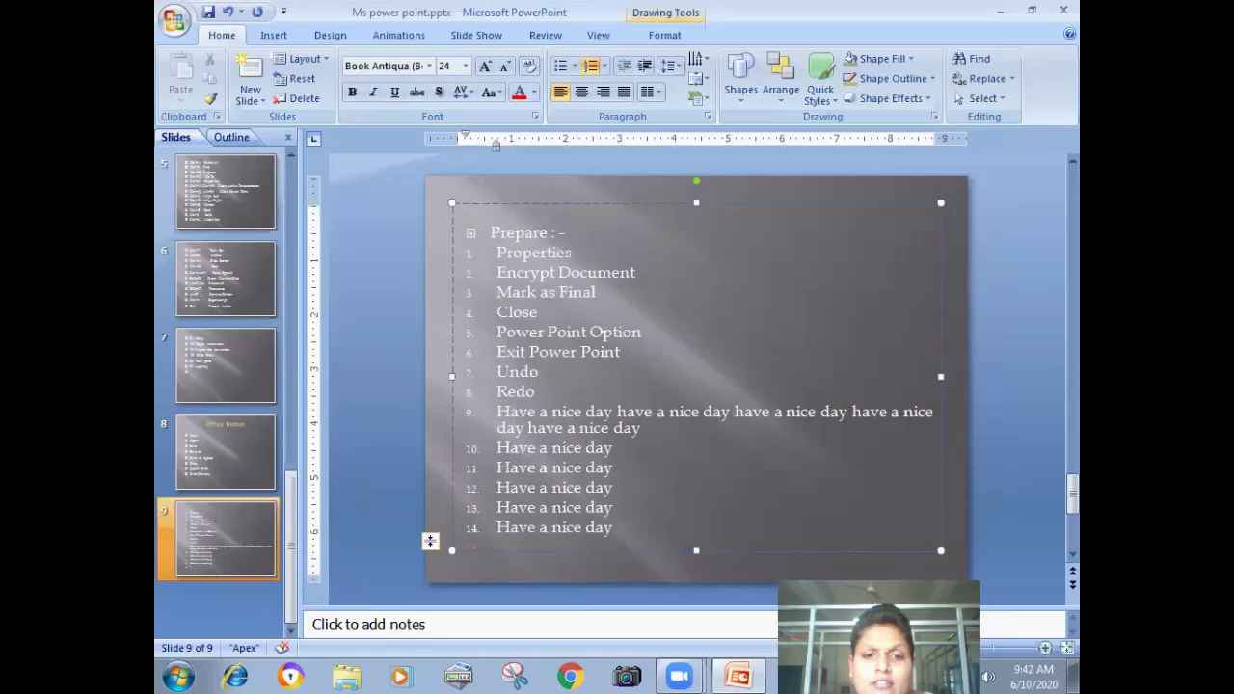
{"action": "key", "text": "Return"}
{"action": "type", "text": "Have a nice day"}
{"action": "key", "text": "Return"}
{"action": "type", "text": "tave a nice day"}
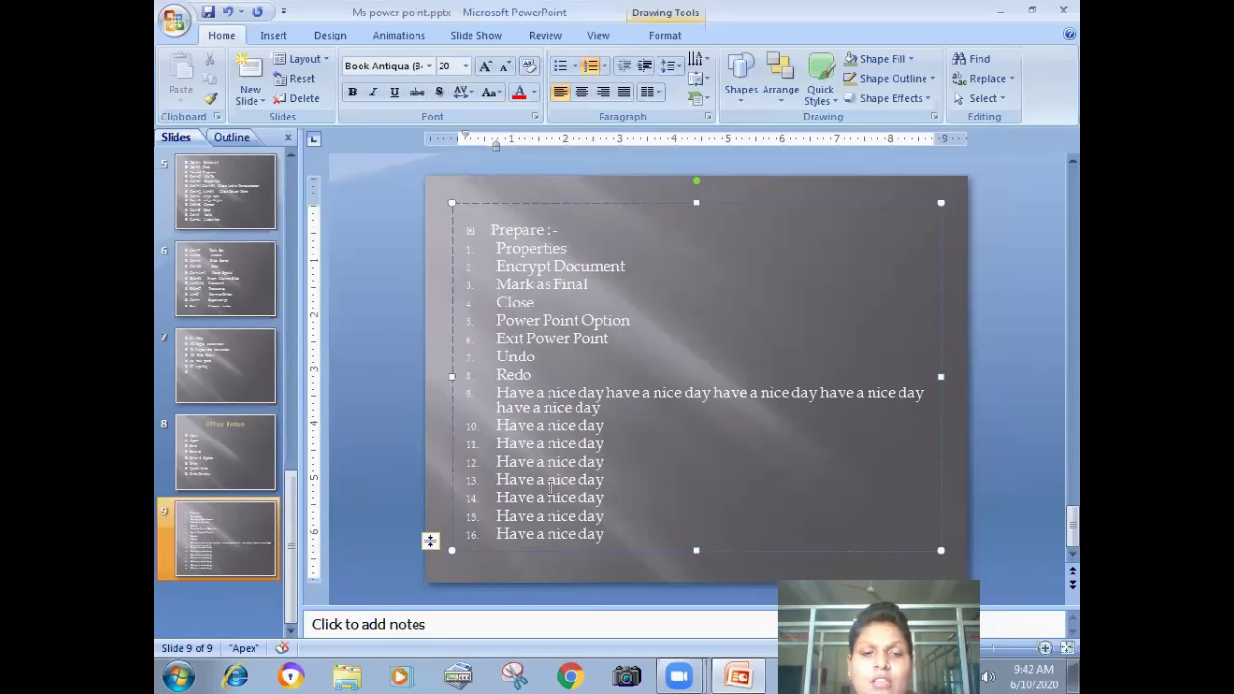
Delete all "Have a nice day" lines and the leftover empty item so the list ends at "Redo".
{"action": "left_click_drag", "start_coordinate": [500, 525], "coordinate": [604, 535]}
{"action": "key", "text": "shift+Up"}
{"action": "key", "text": "shift+Up"}
{"action": "key", "text": "shift+Up"}
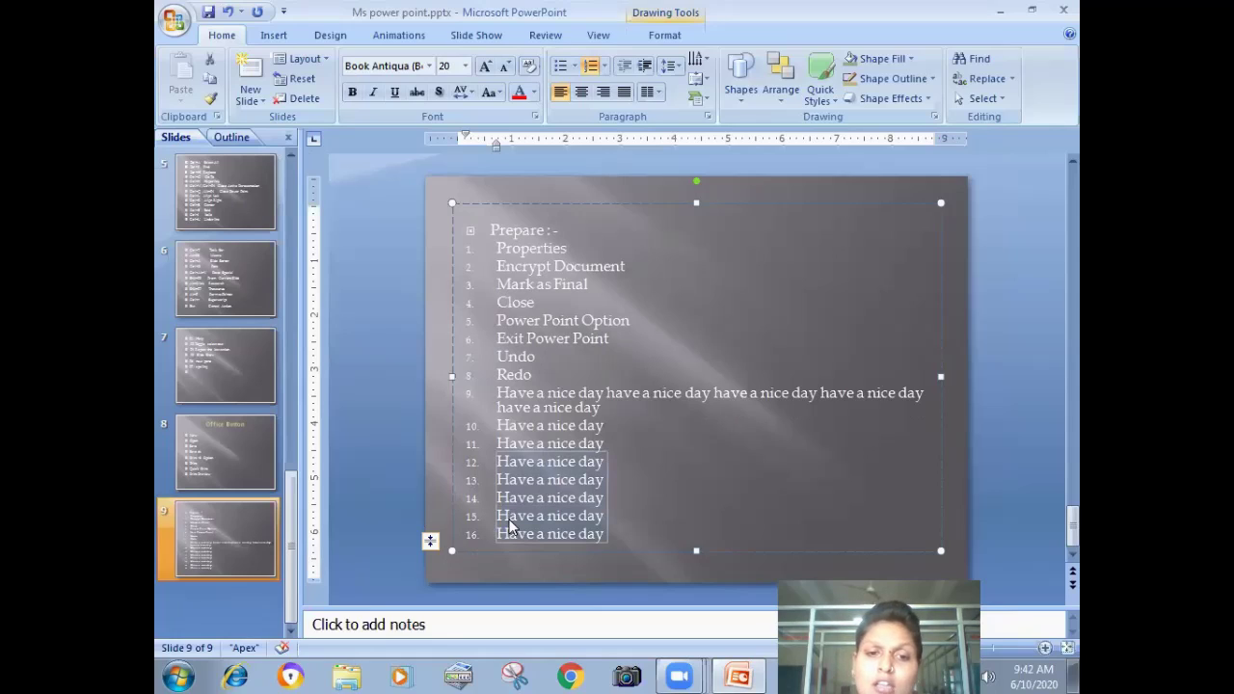
{"action": "key", "text": "shift+Up"}
{"action": "key", "text": "shift+Up"}
{"action": "key", "text": "shift+Up"}
{"action": "key", "text": "Delete"}
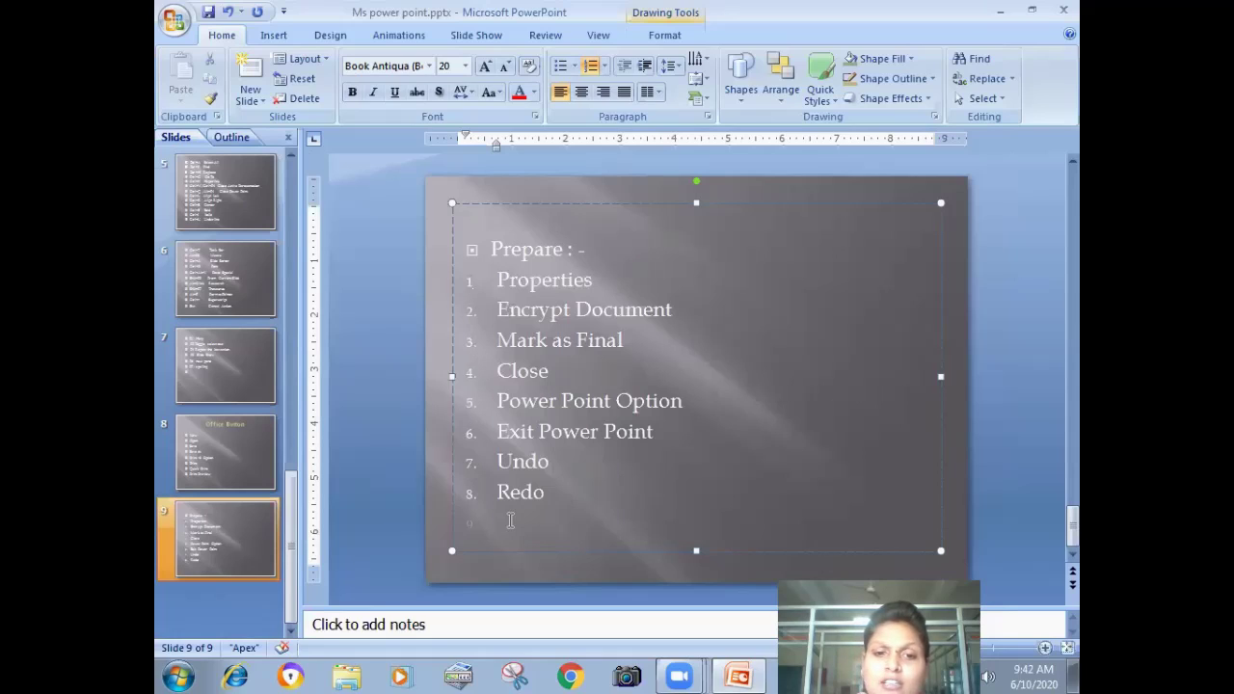
{"action": "key", "text": "BackSpace"}
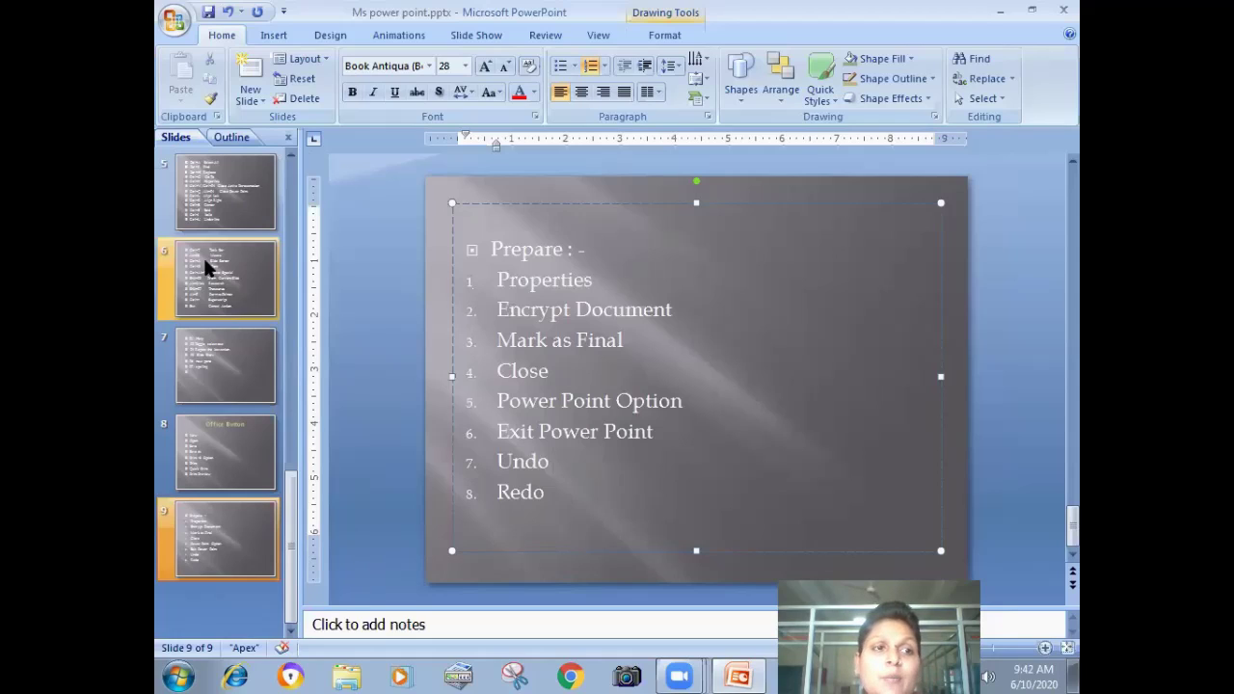
Reopen the AutoCorrect options from the proofing settings and delete the entry that replaces "t" with "have a nice day".
{"action": "left_click", "coordinate": [174, 19]}
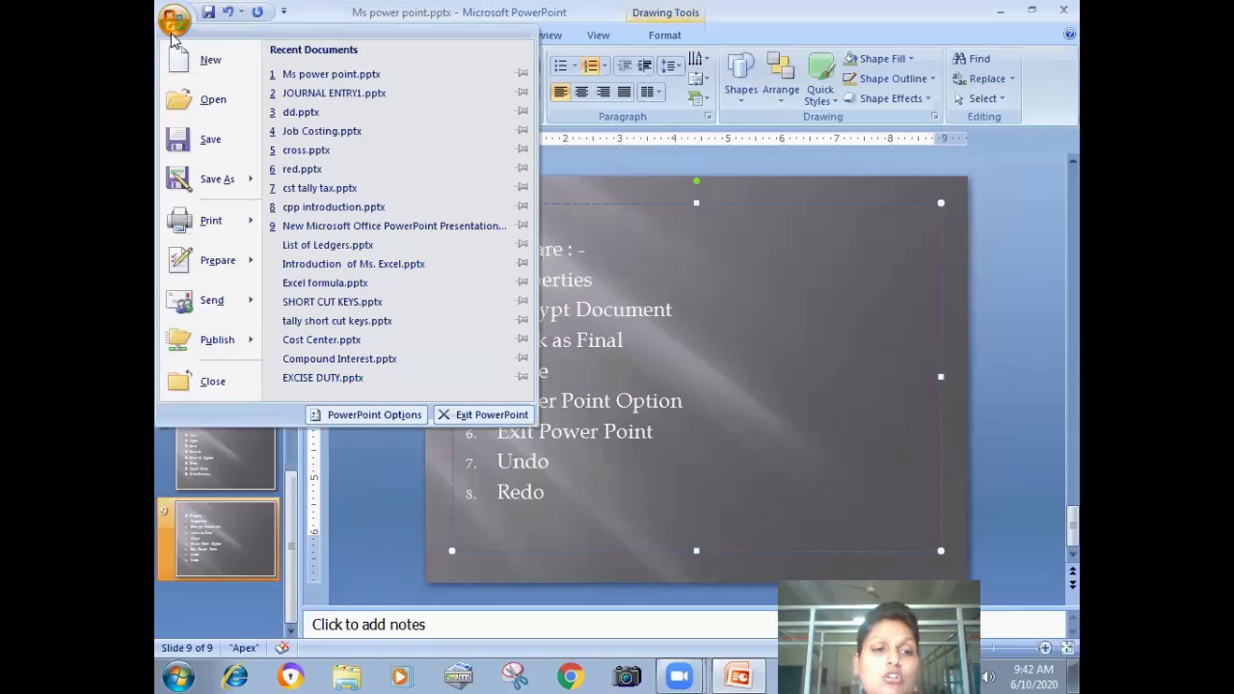
{"action": "left_click", "coordinate": [375, 416]}
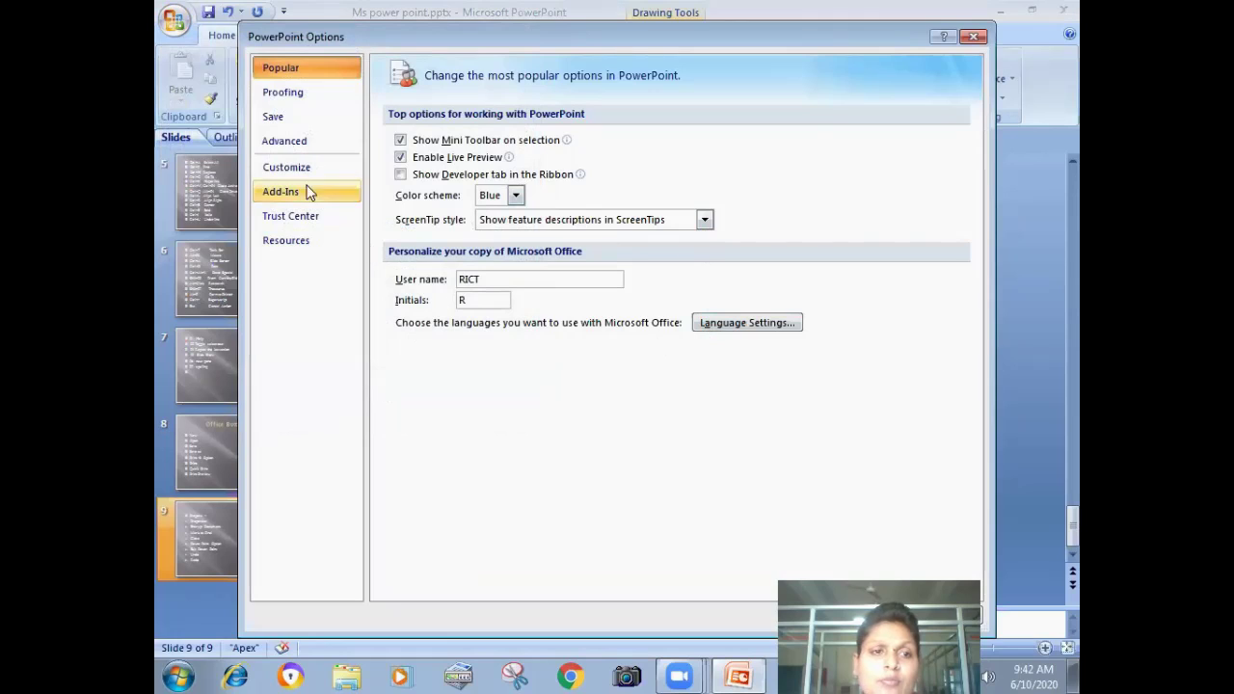
{"action": "left_click", "coordinate": [282, 92]}
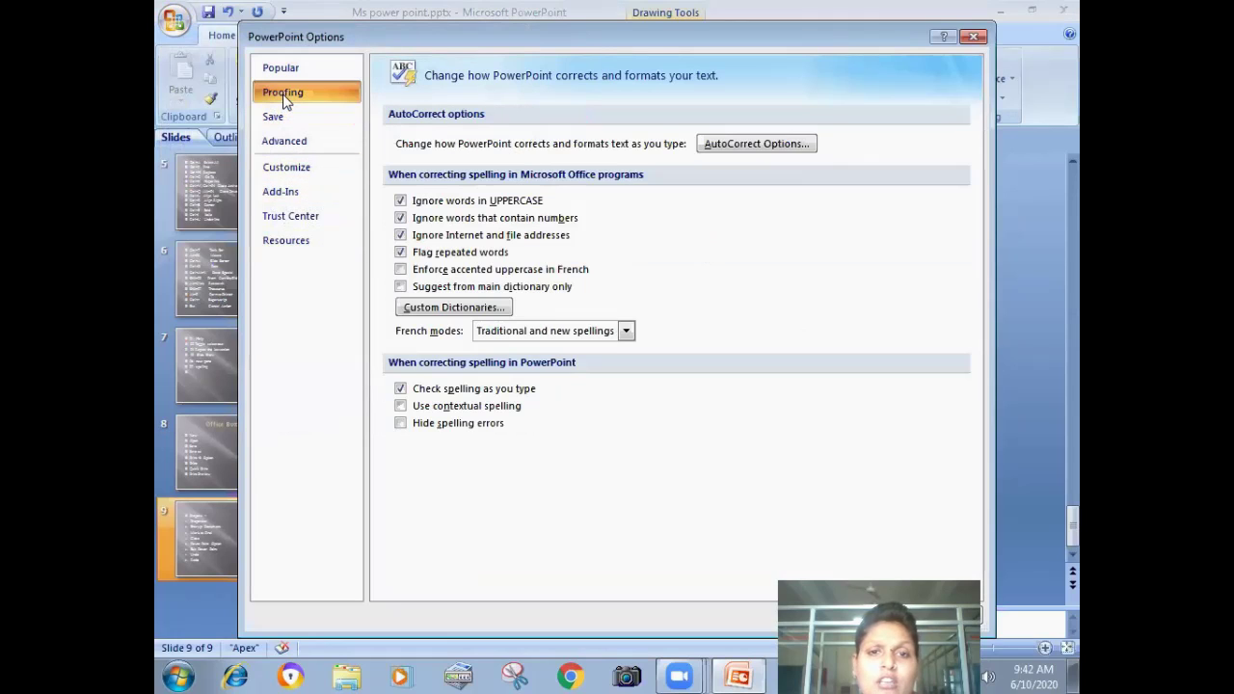
{"action": "left_click", "coordinate": [745, 144]}
{"action": "type", "text": "t"}
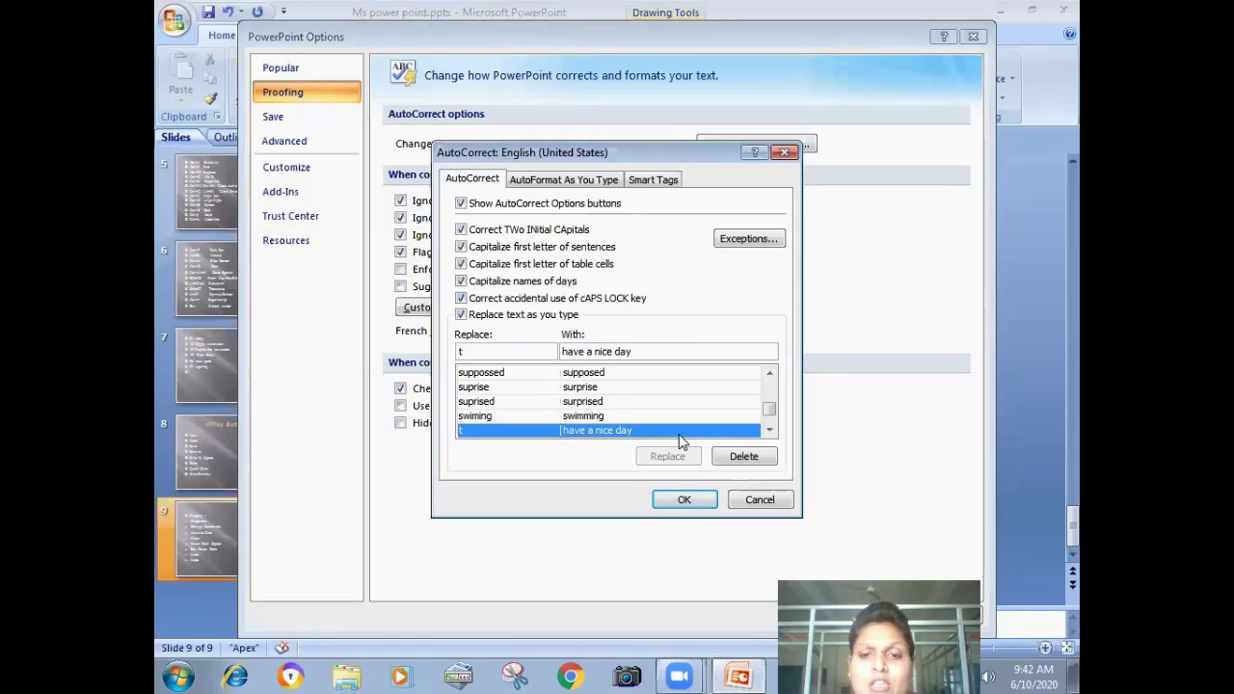
{"action": "left_click", "coordinate": [733, 461]}
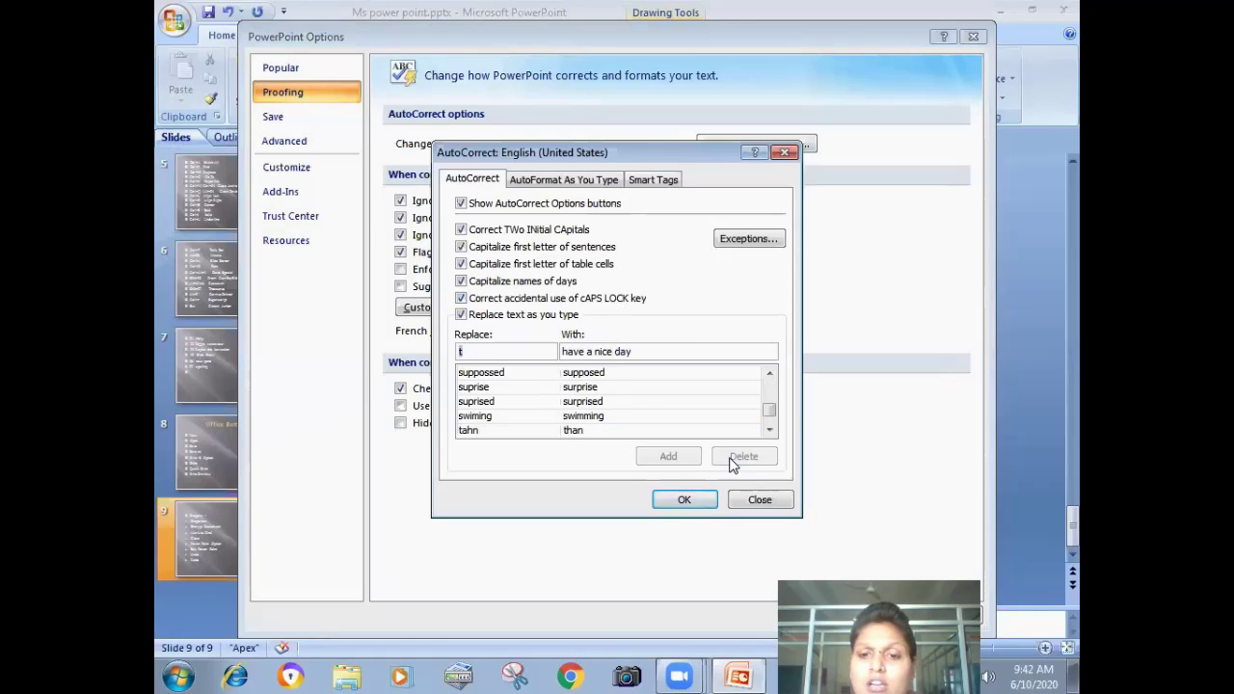
Accept the AutoCorrect changes, and view the save settings and the advanced settings in the PowerPoint options.
{"action": "left_click", "coordinate": [693, 501]}
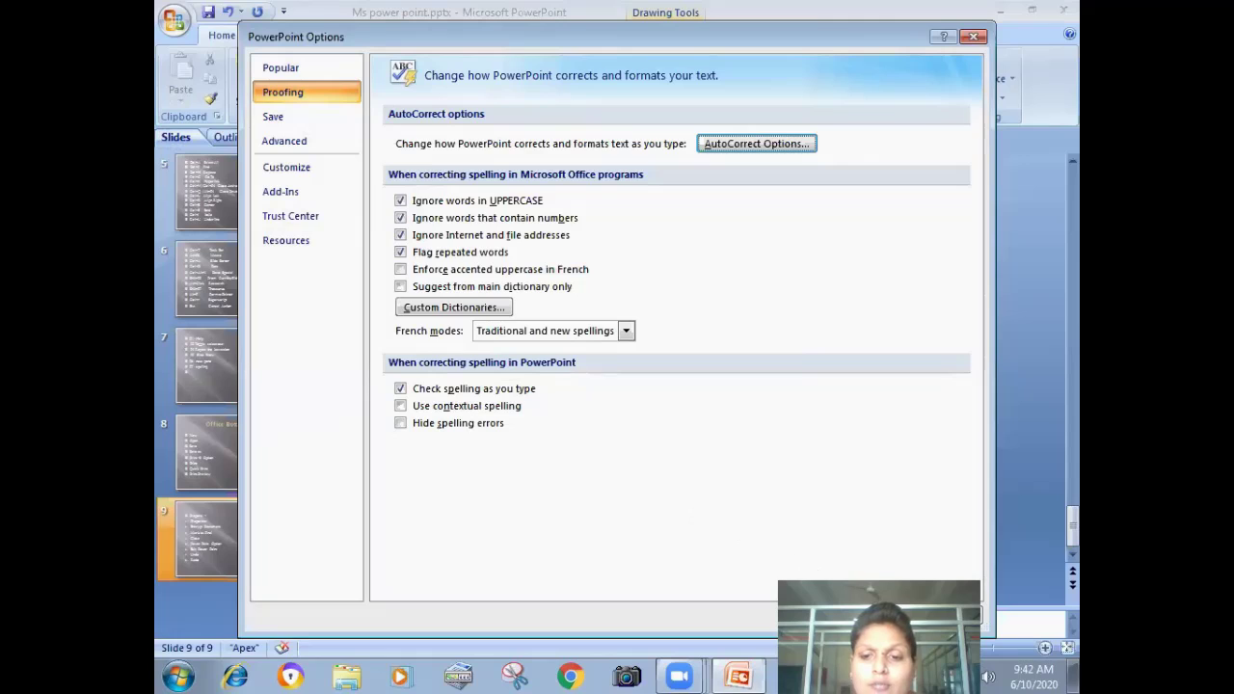
{"action": "left_click", "coordinate": [284, 119]}
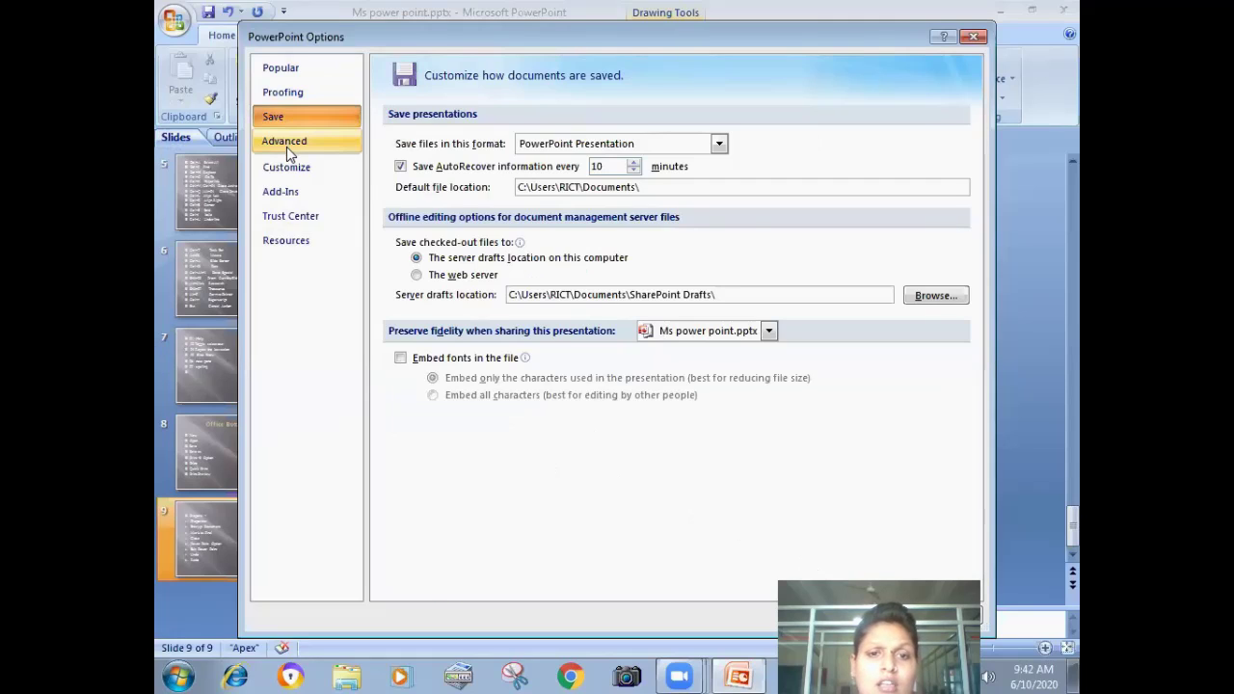
{"action": "left_click", "coordinate": [286, 147]}
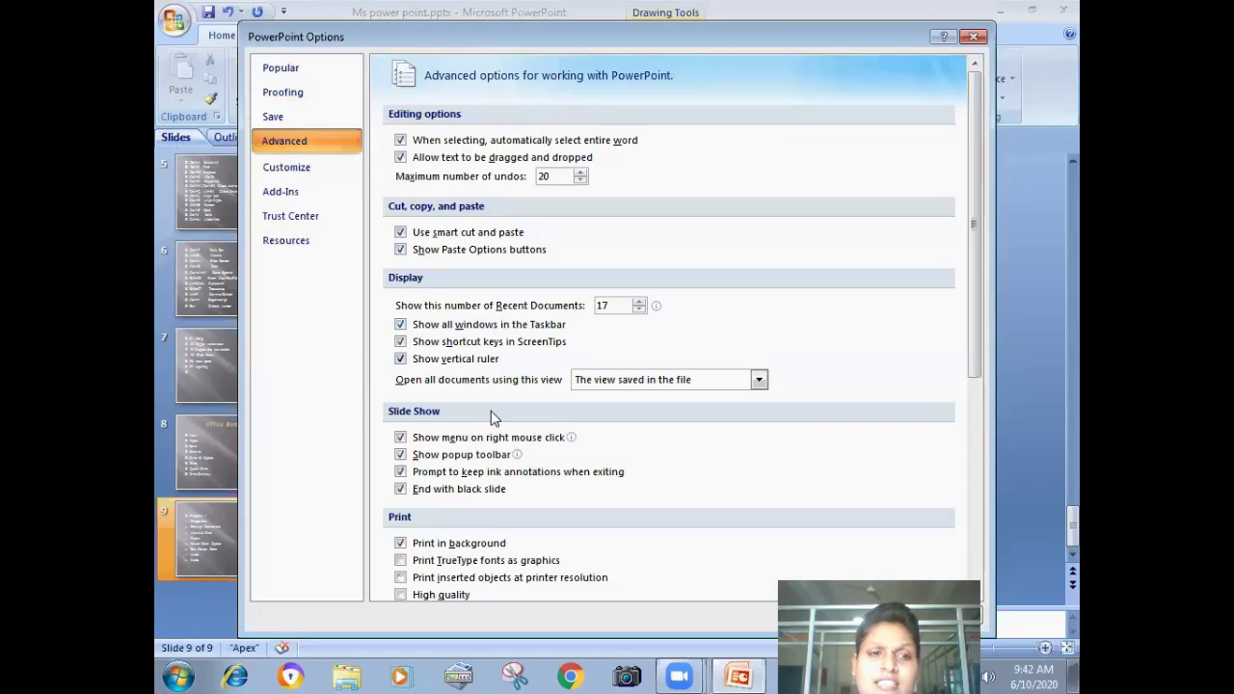
Browse the Home Tab and Insert Tab commands available for the Quick Access Toolbar, and leave the options without adding any.
{"action": "left_click", "coordinate": [315, 171]}
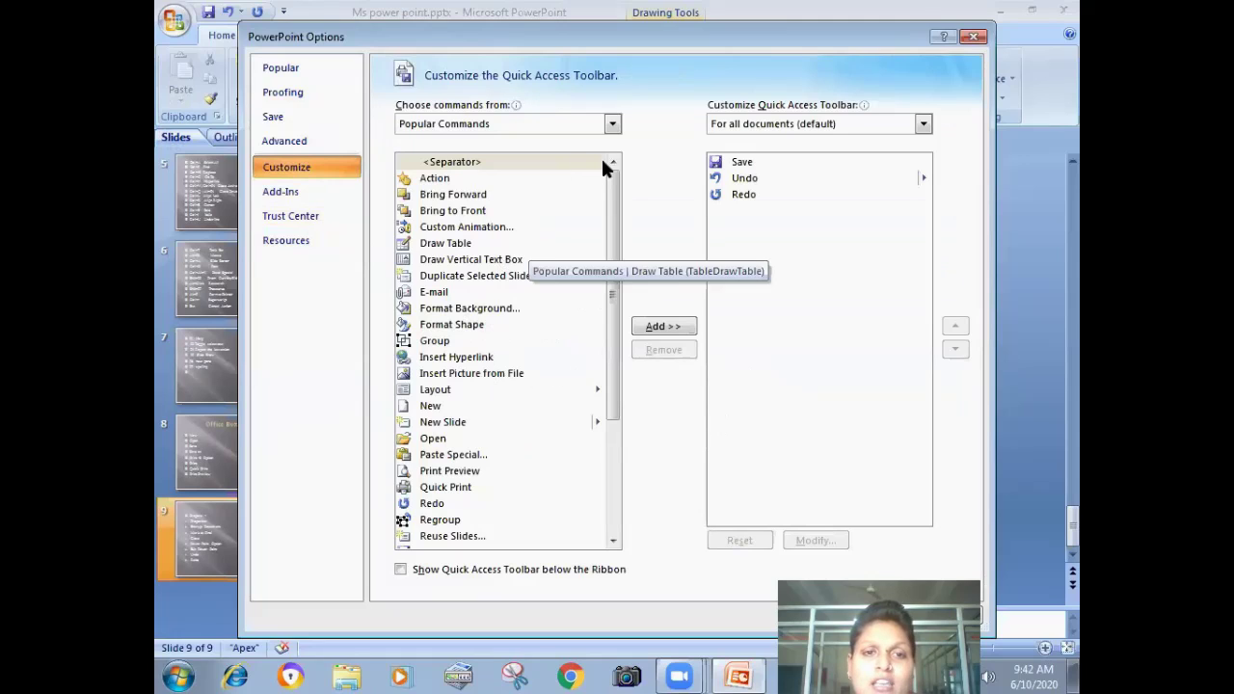
{"action": "left_click", "coordinate": [612, 124]}
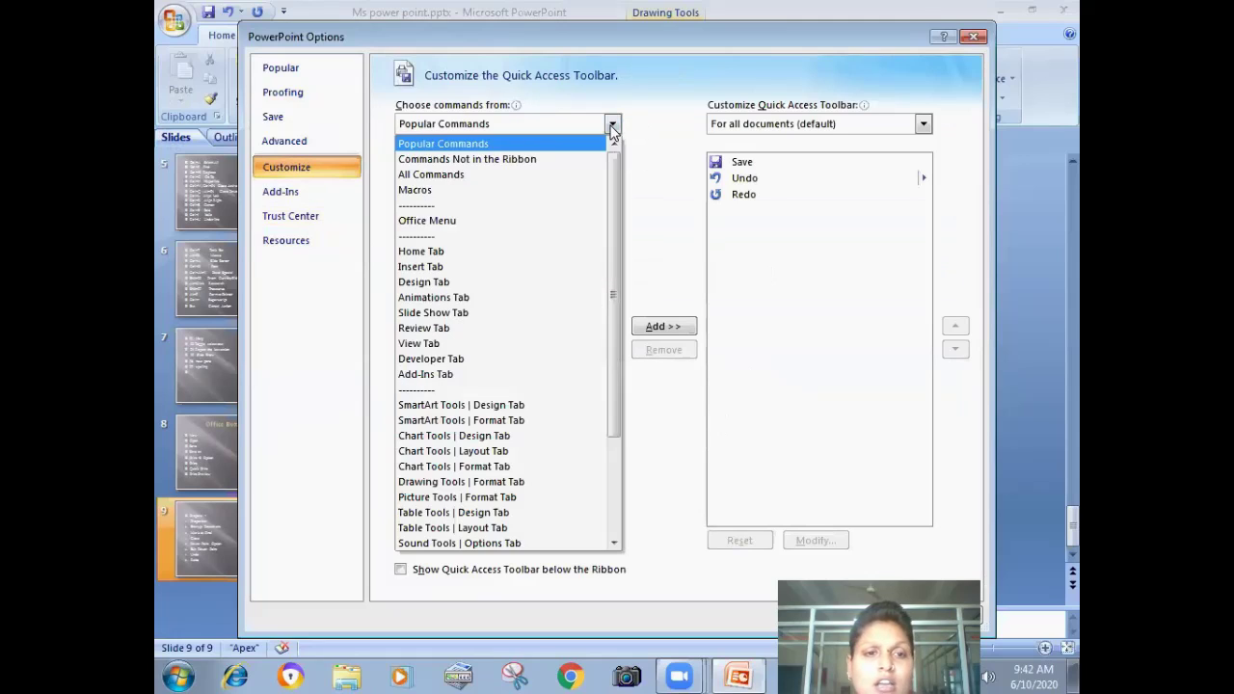
{"action": "left_click", "coordinate": [447, 250]}
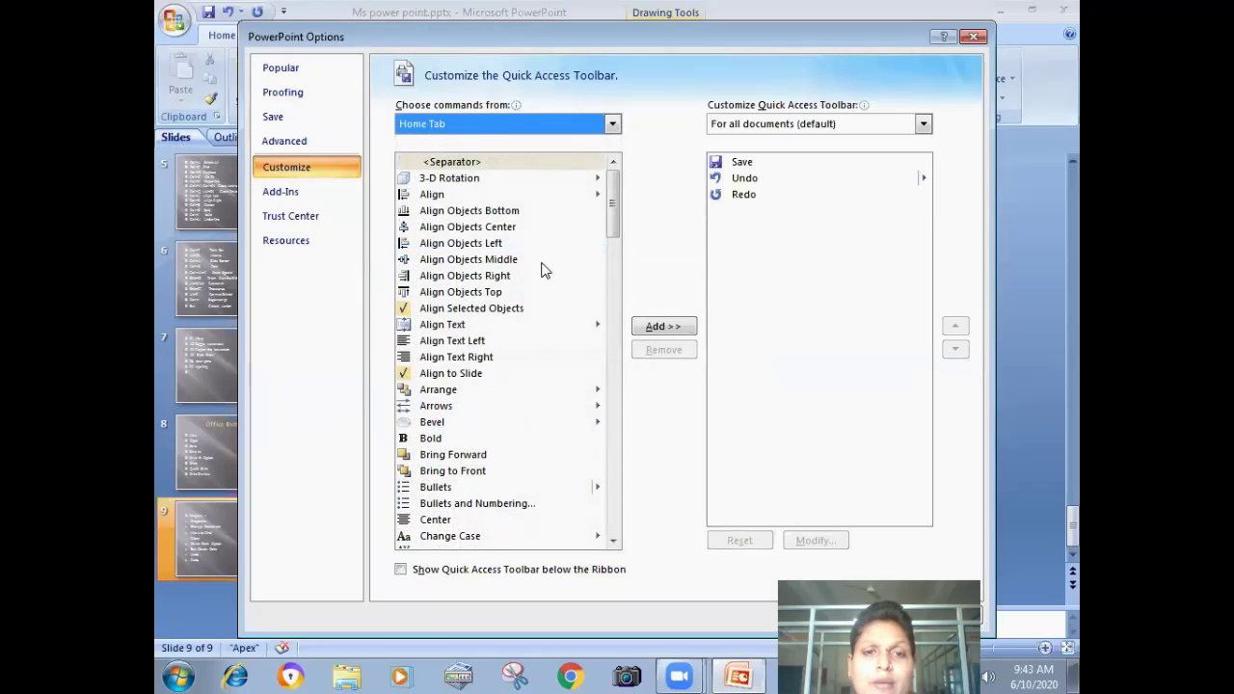
{"action": "left_click", "coordinate": [612, 136]}
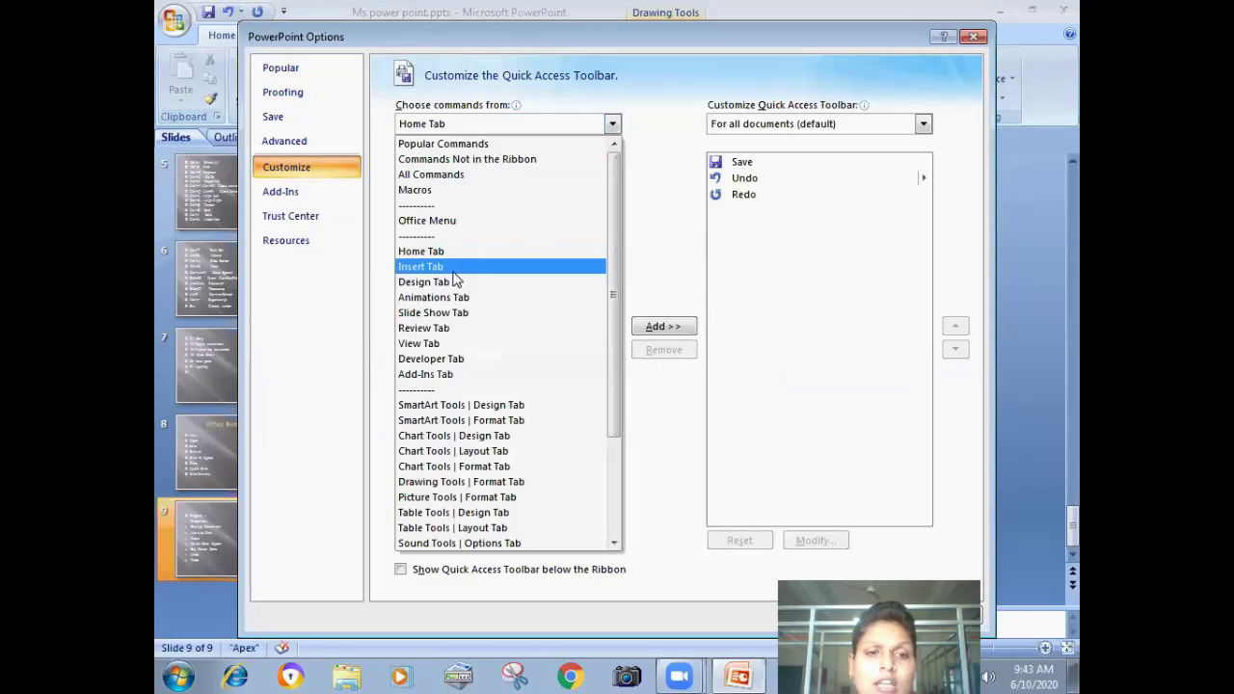
{"action": "left_click", "coordinate": [455, 268]}
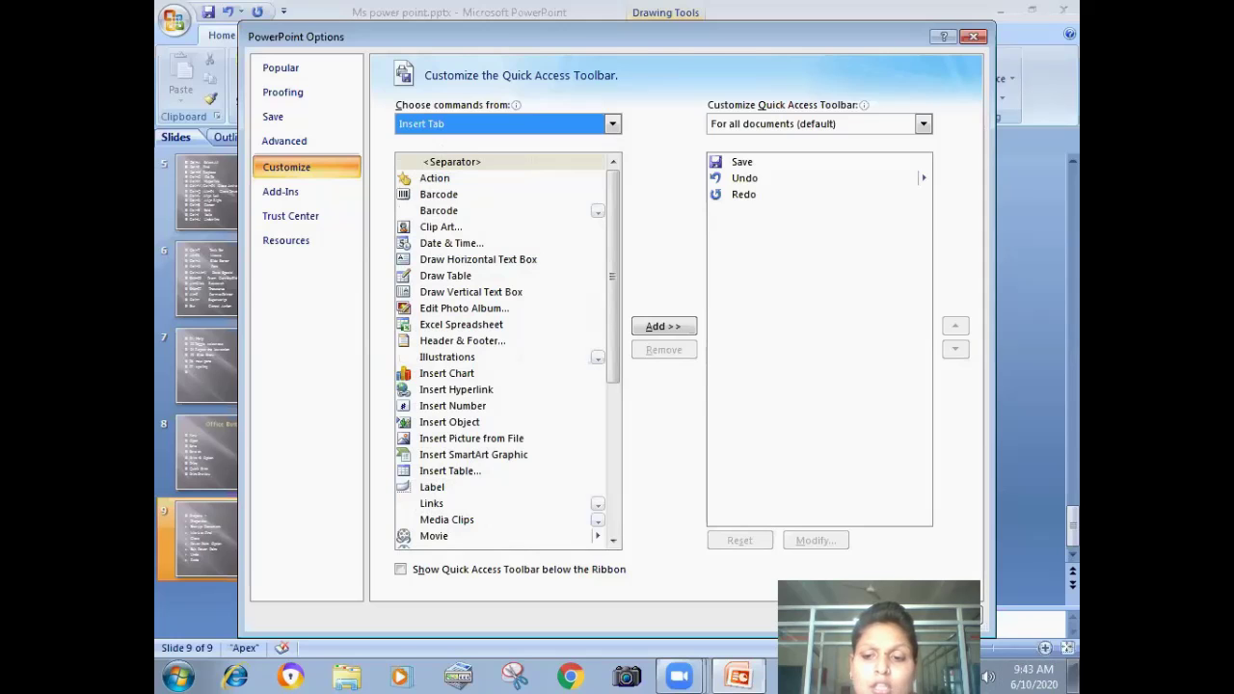
{"action": "key", "text": "Escape"}
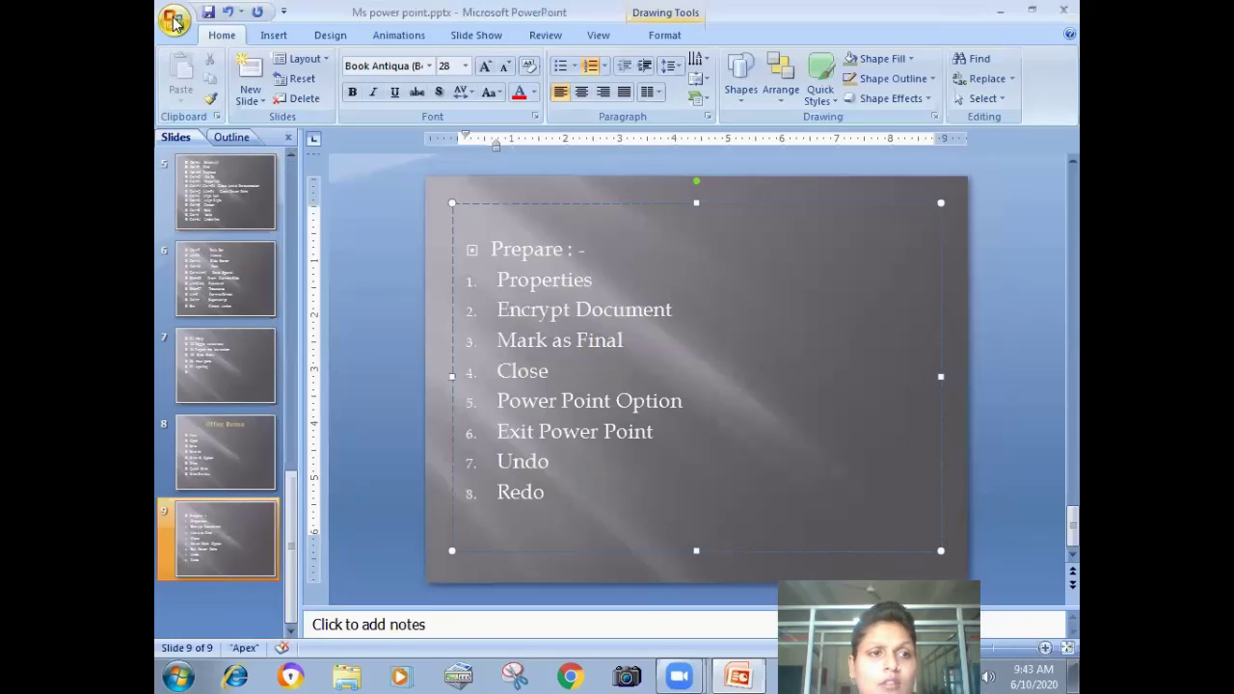